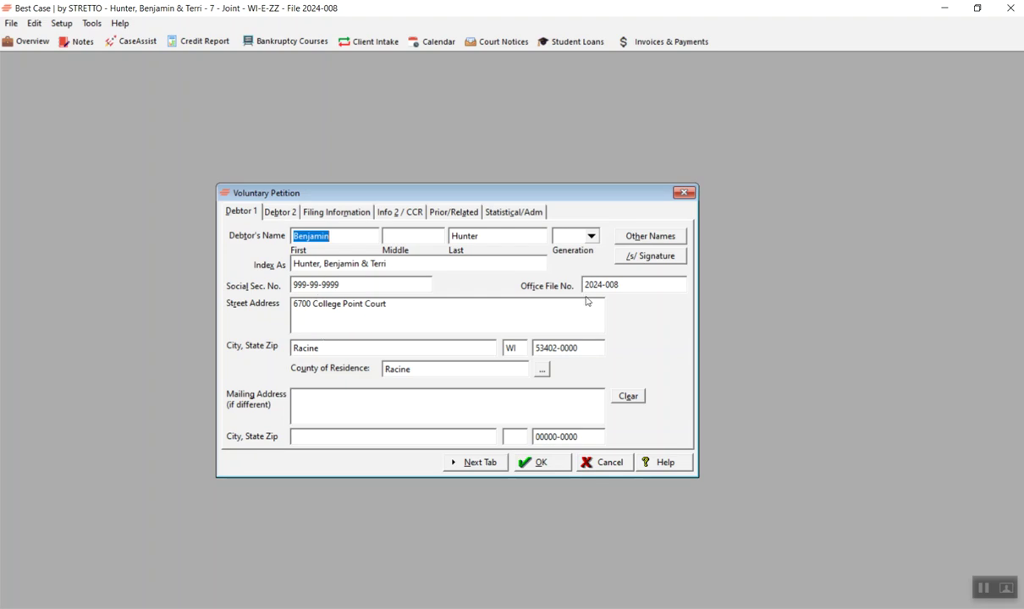
# Step: Review the Voluntary Petition's second debtor, filing information and credit counseling details, and return to the list of forms
pyautogui.click(277, 210)
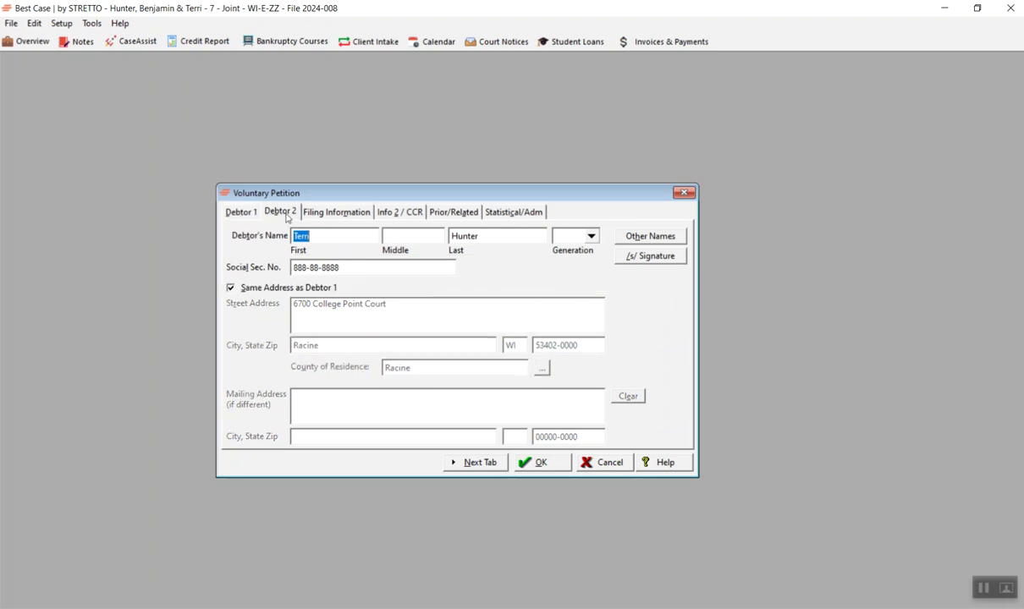
pyautogui.click(329, 217)
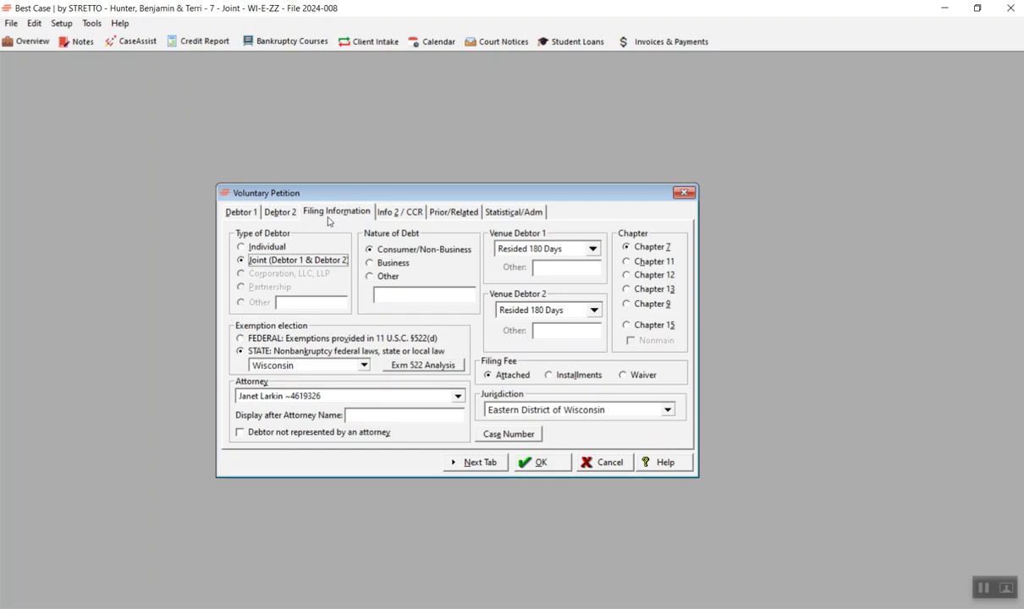
pyautogui.click(396, 212)
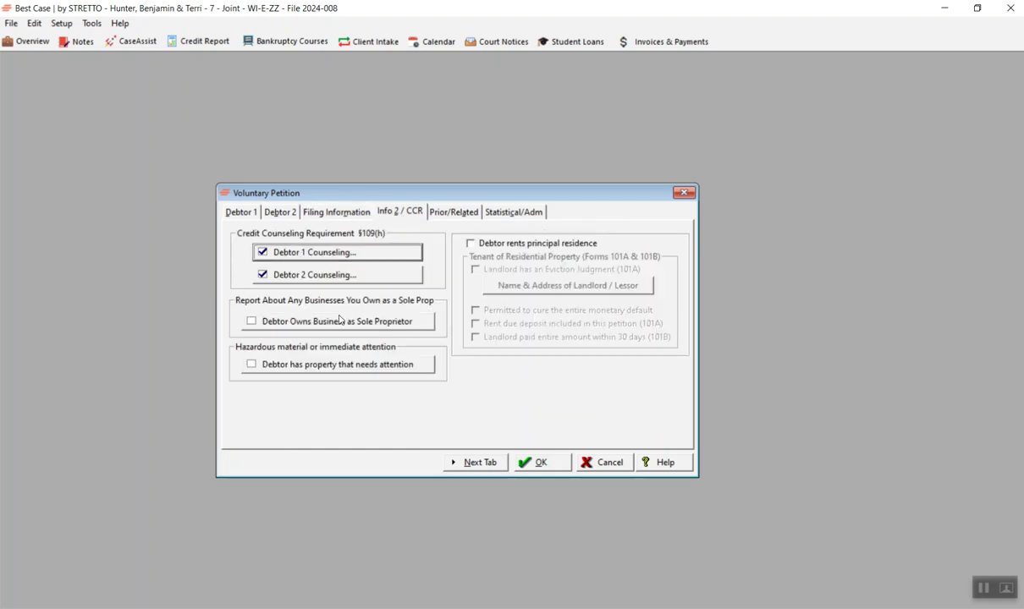
pyautogui.click(535, 463)
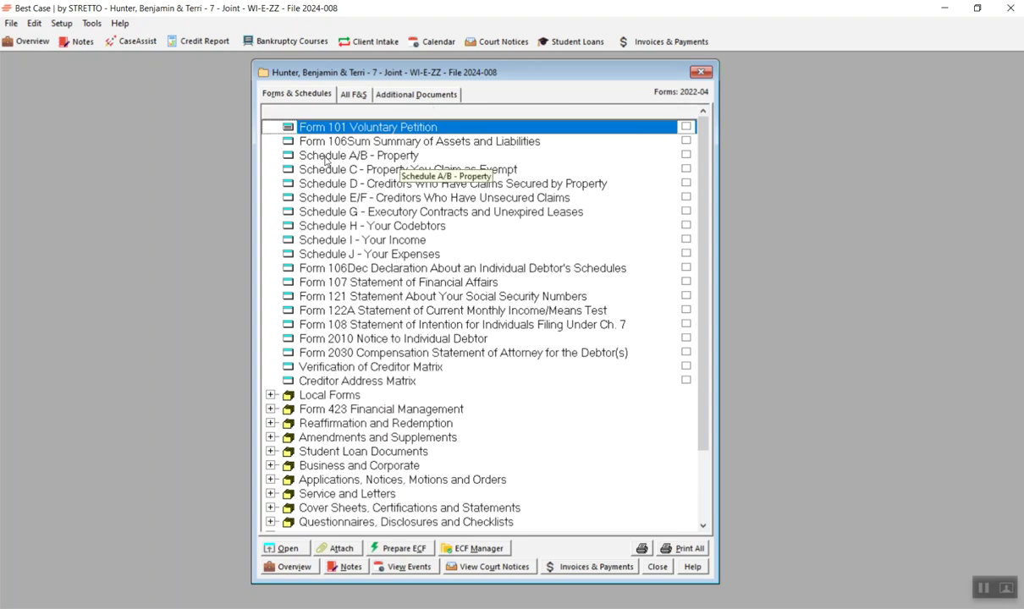
# Step: Open Schedule A/B and insert a new entry in category 1, Real Property, Residence, Building, Land or Other Real Estate
pyautogui.doubleClick(355, 169)
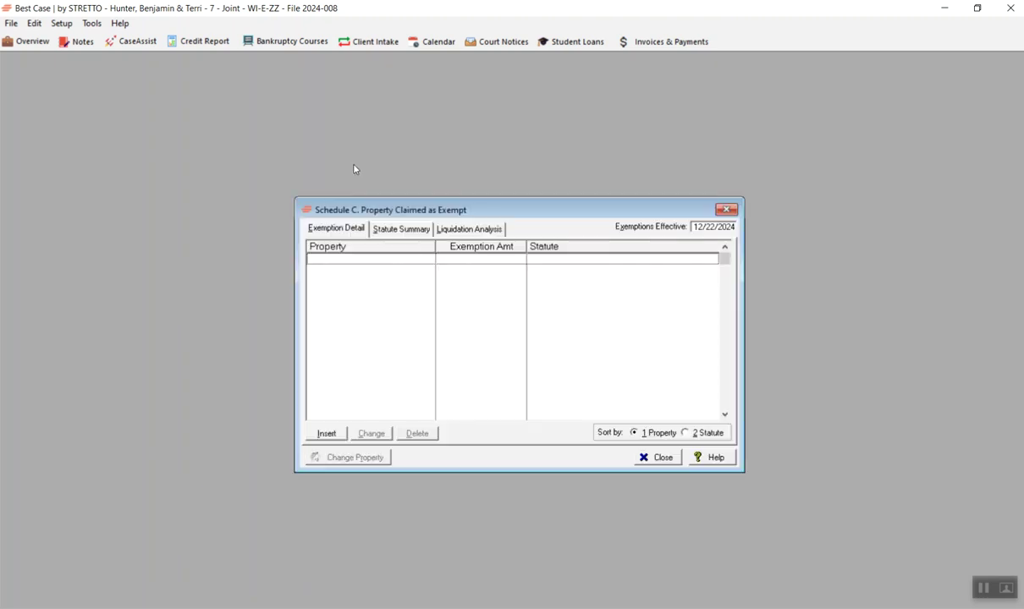
pyautogui.click(726, 209)
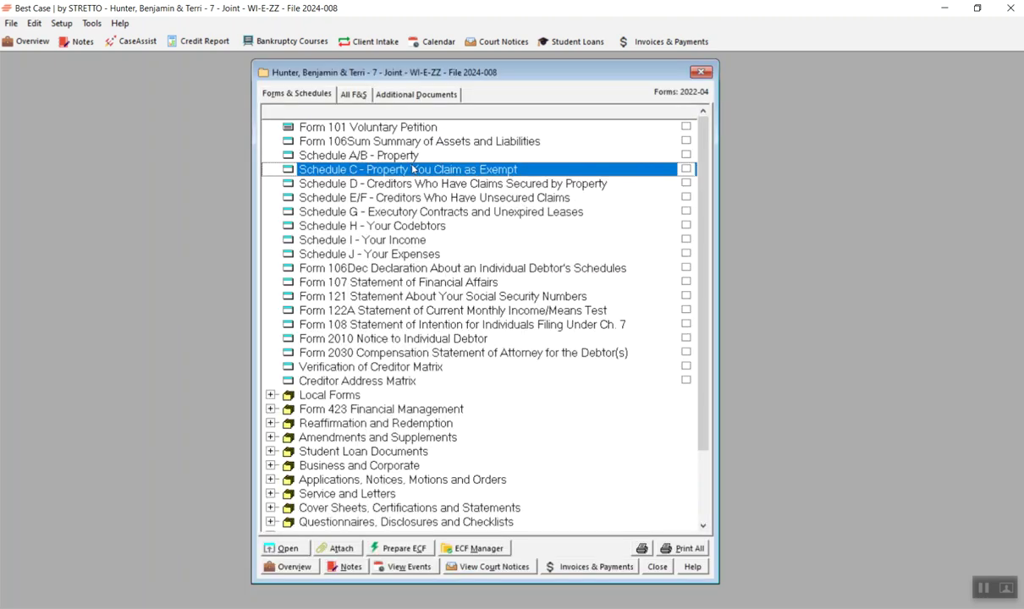
pyautogui.click(410, 157)
pyautogui.doubleClick(409, 158)
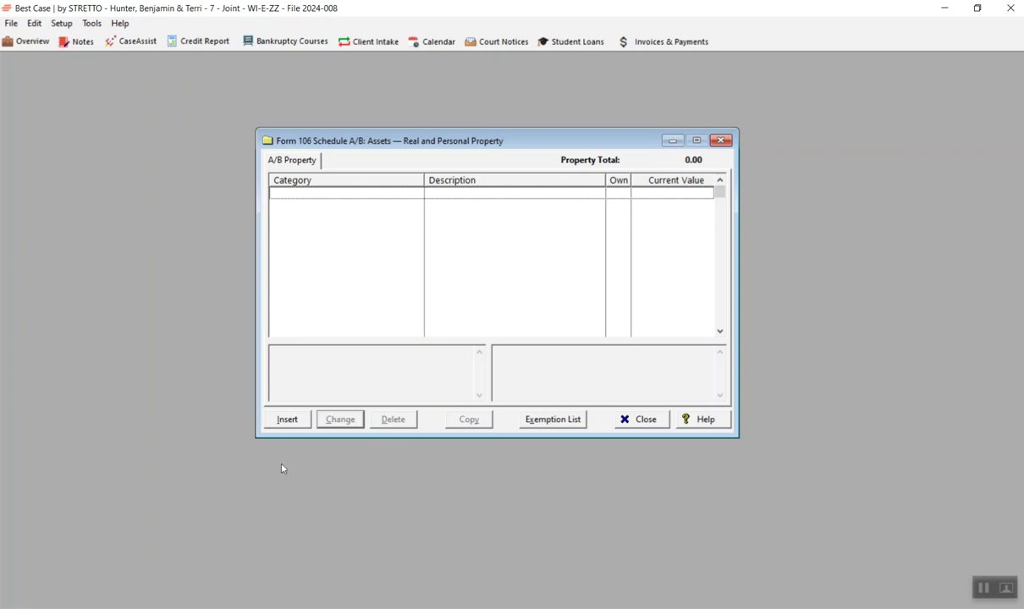
pyautogui.click(286, 420)
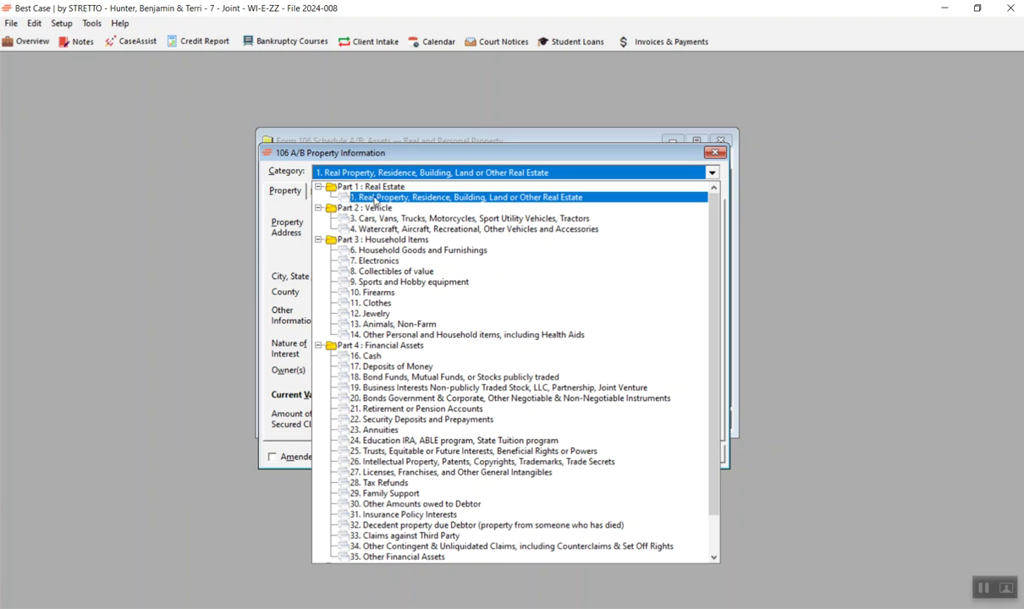
pyautogui.click(512, 202)
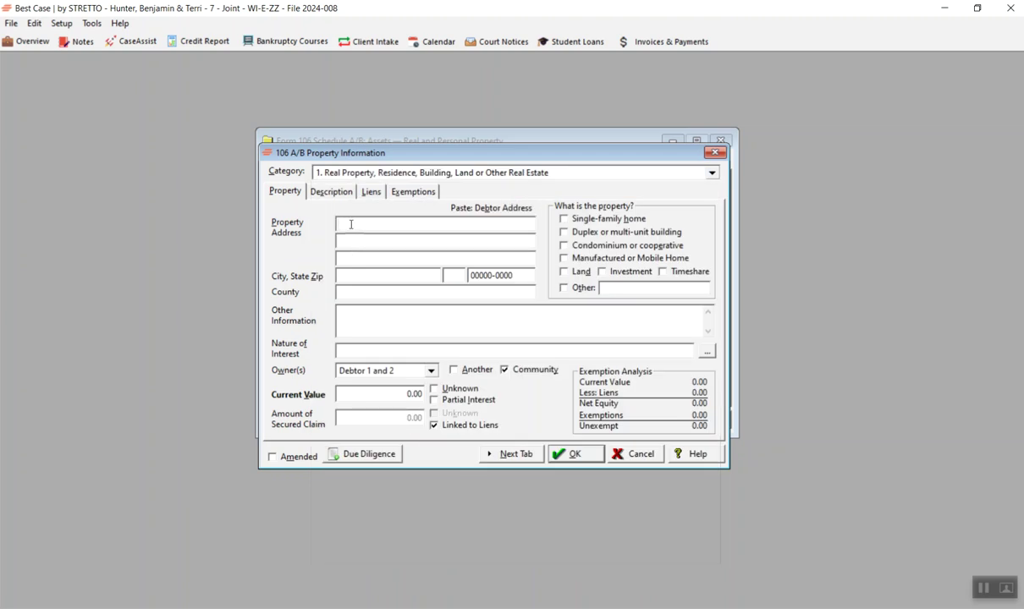
# Step: Fill the property address with the debtor's address and classify the property as a single-family home
pyautogui.click(349, 227)
pyautogui.click(491, 208)
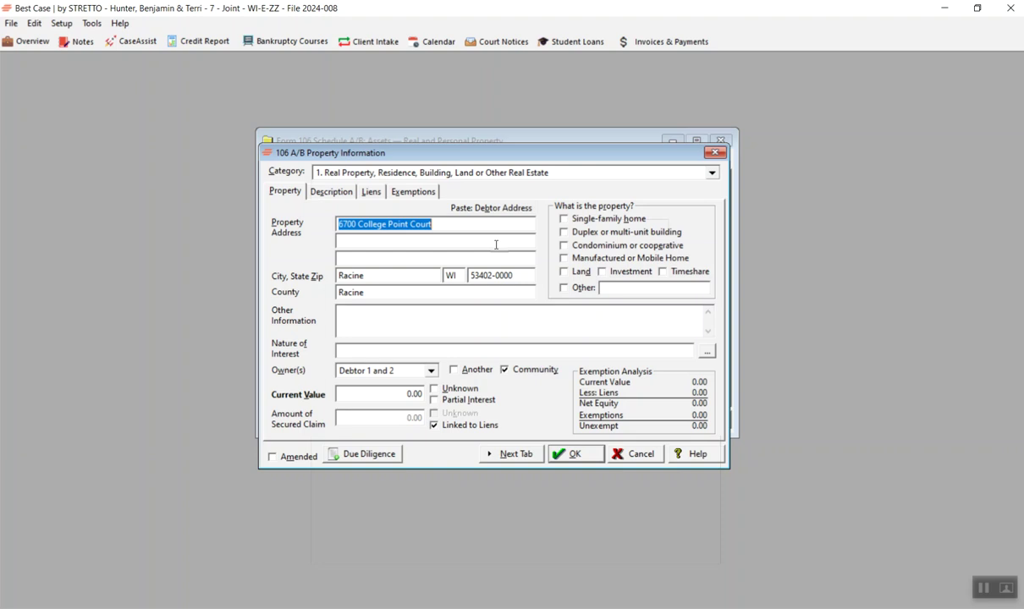
pyautogui.click(564, 220)
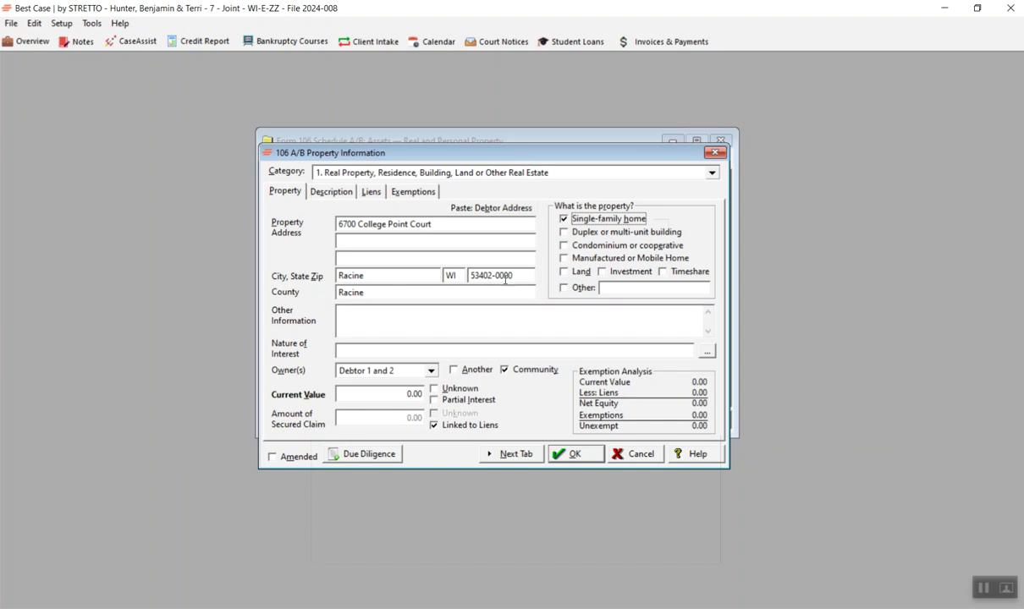
# Step: Set the nature of the debtors' interest in the property to Fee simple from the predefined choices
pyautogui.click(406, 316)
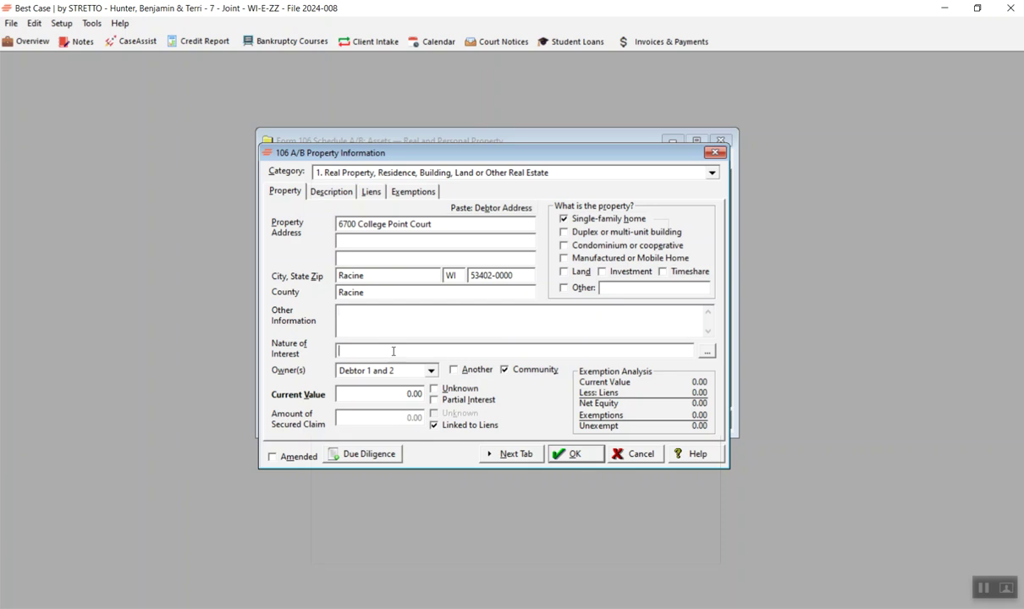
pyautogui.click(708, 357)
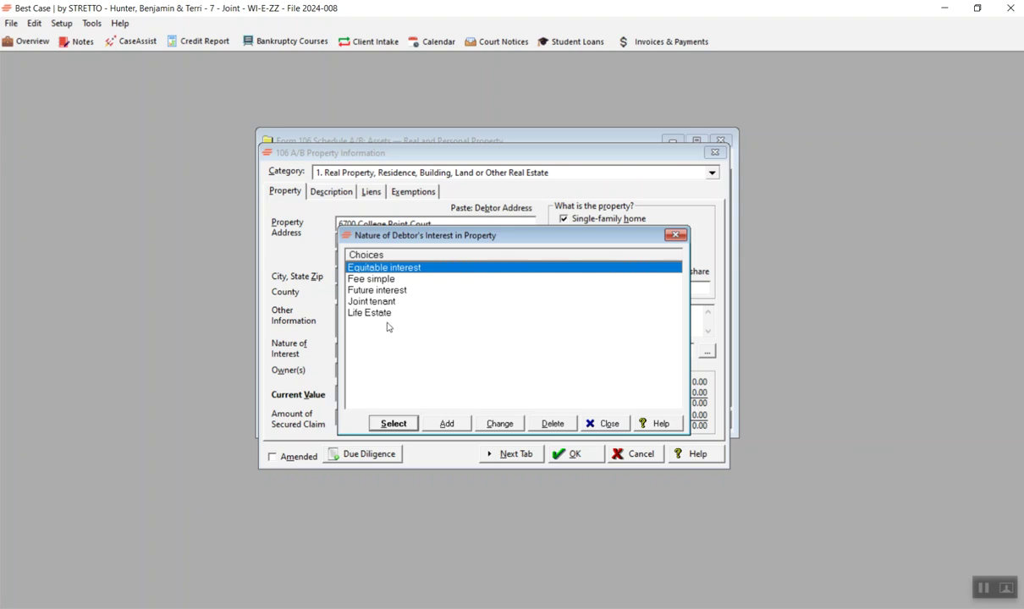
pyautogui.click(359, 276)
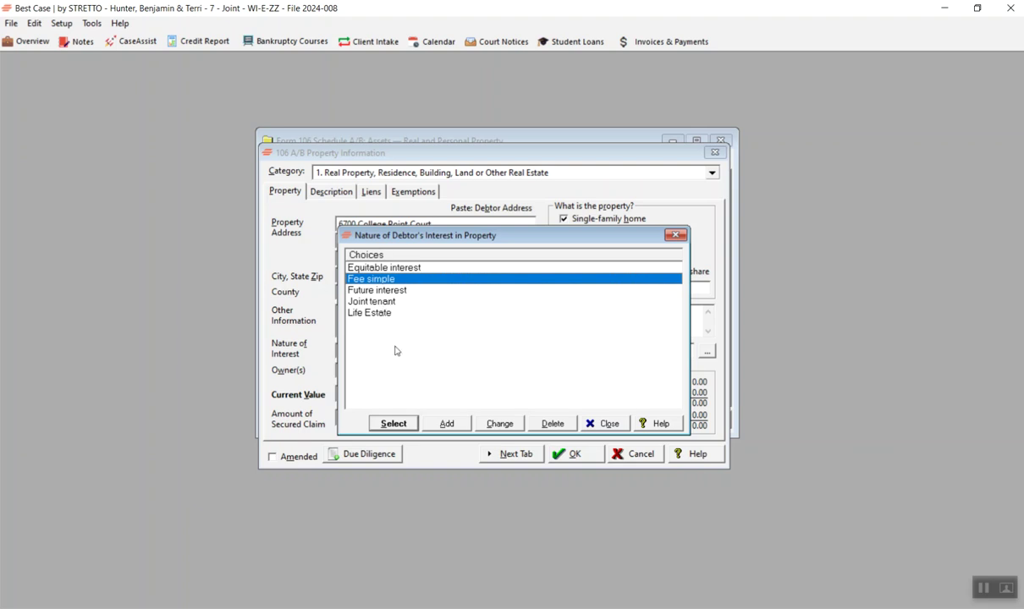
pyautogui.click(394, 424)
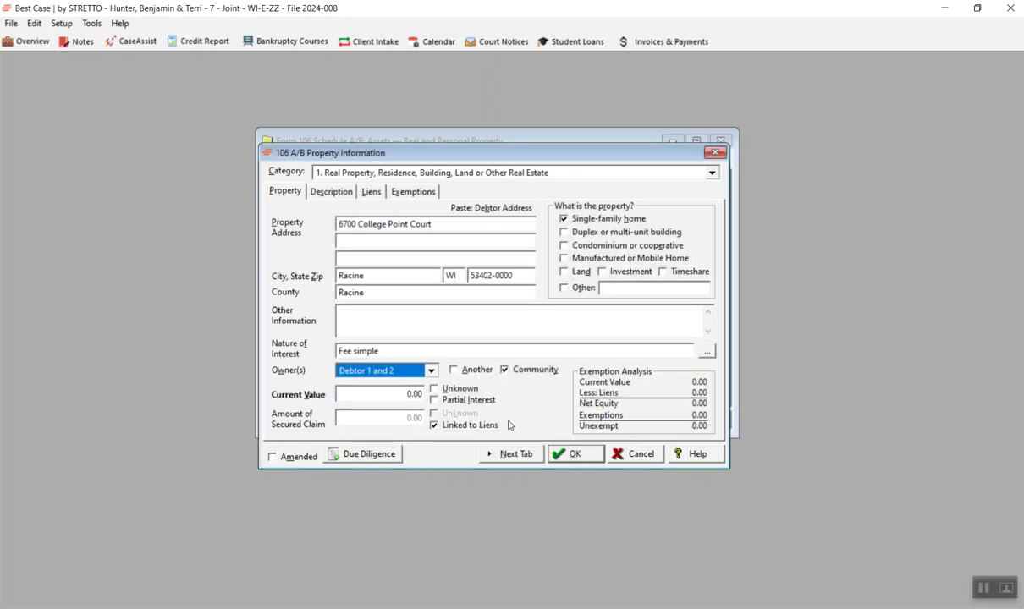
pyautogui.click(707, 351)
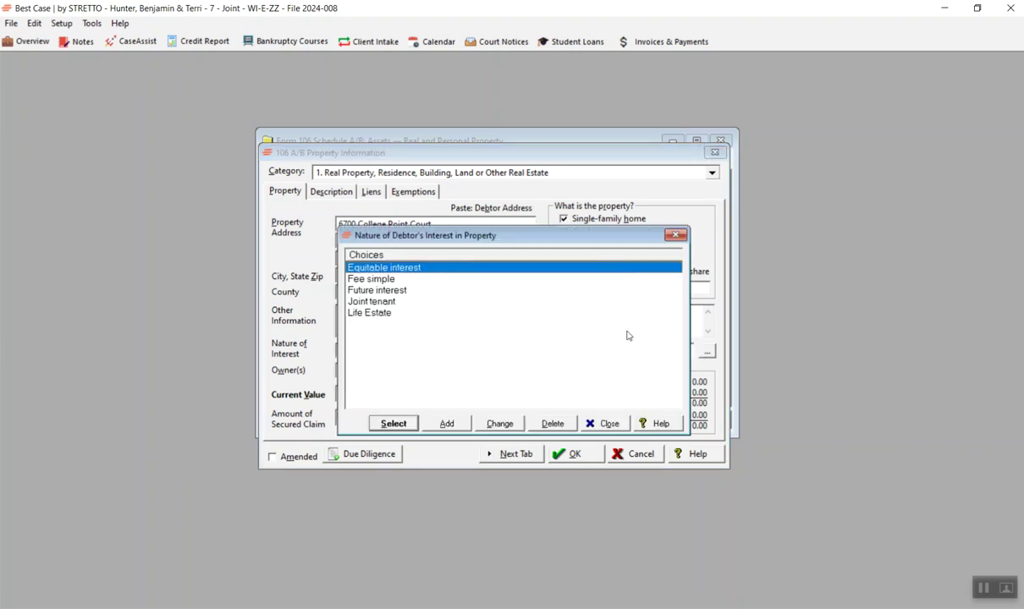
pyautogui.click(360, 279)
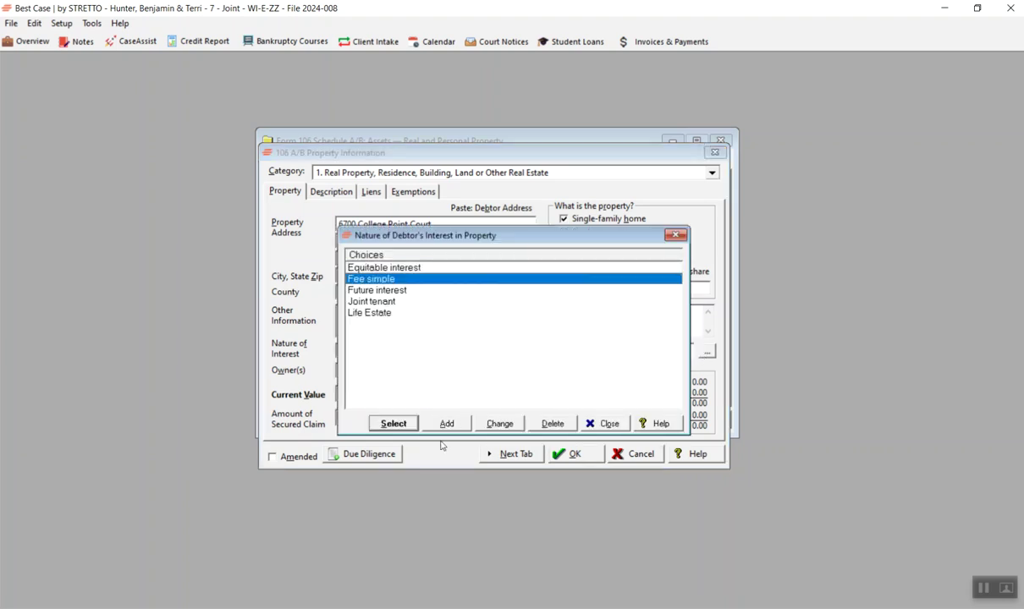
pyautogui.click(394, 424)
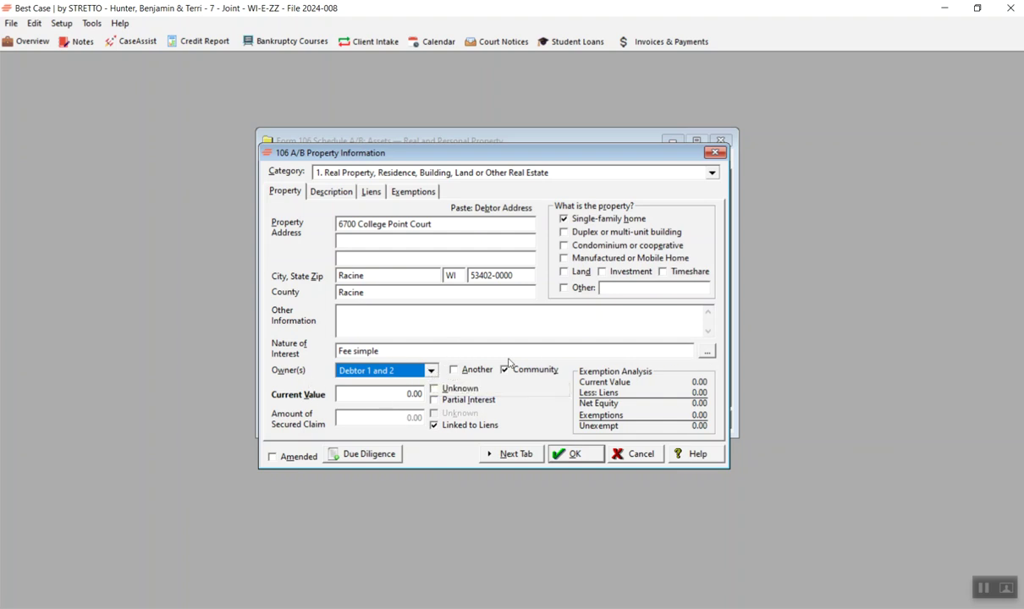
# Step: Set the property's current value to 320,000 with its secured claim amount linked to liens
pyautogui.click(404, 394)
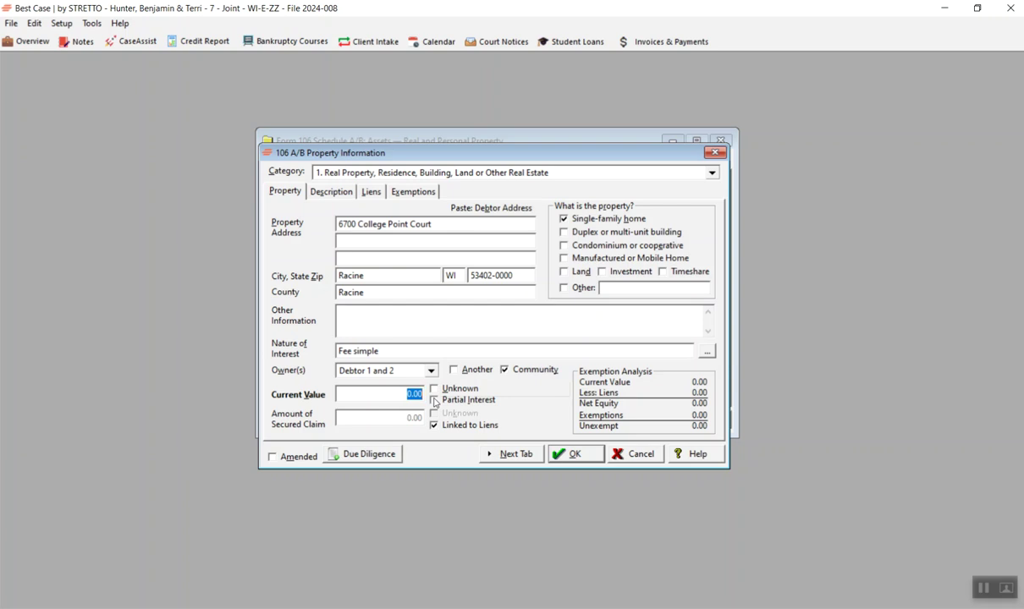
pyautogui.write('320,000')
pyautogui.click(434, 426)
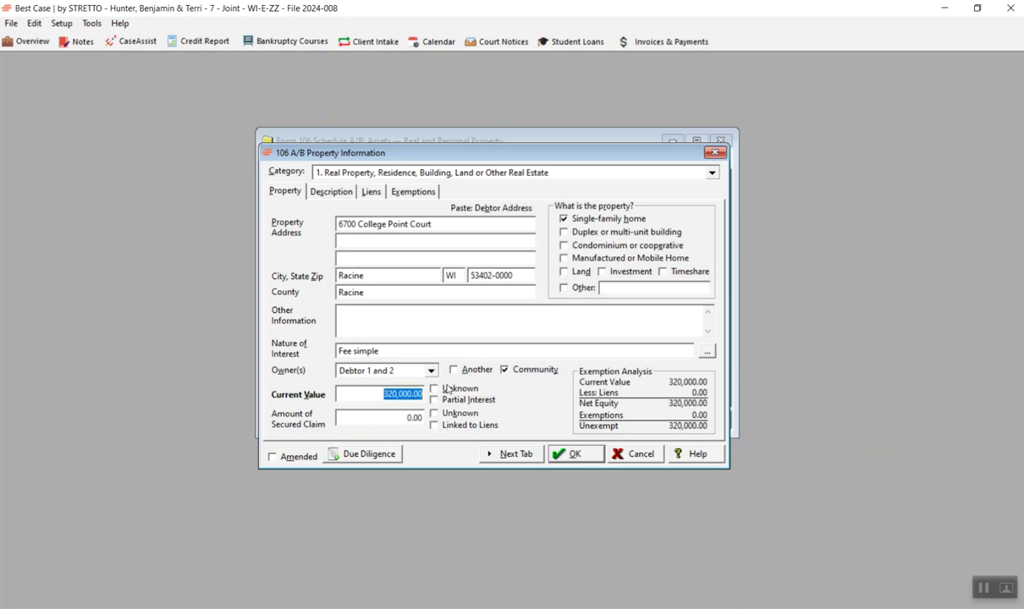
pyautogui.click(434, 427)
# Step: Insert a lien on the property with Tri City National Bank of Racine from the common creditors as the creditor
pyautogui.click(511, 457)
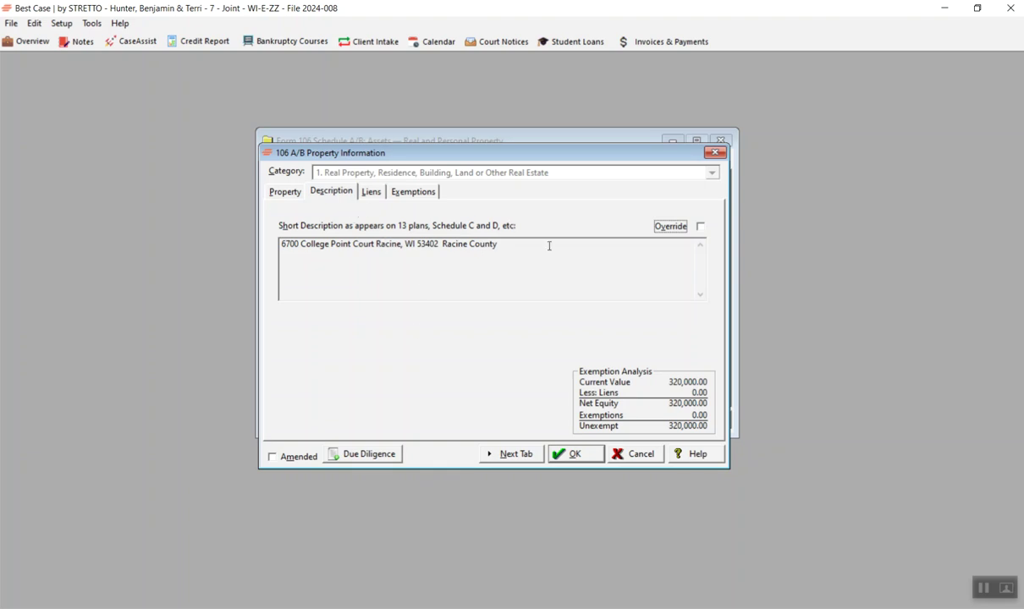
pyautogui.click(508, 456)
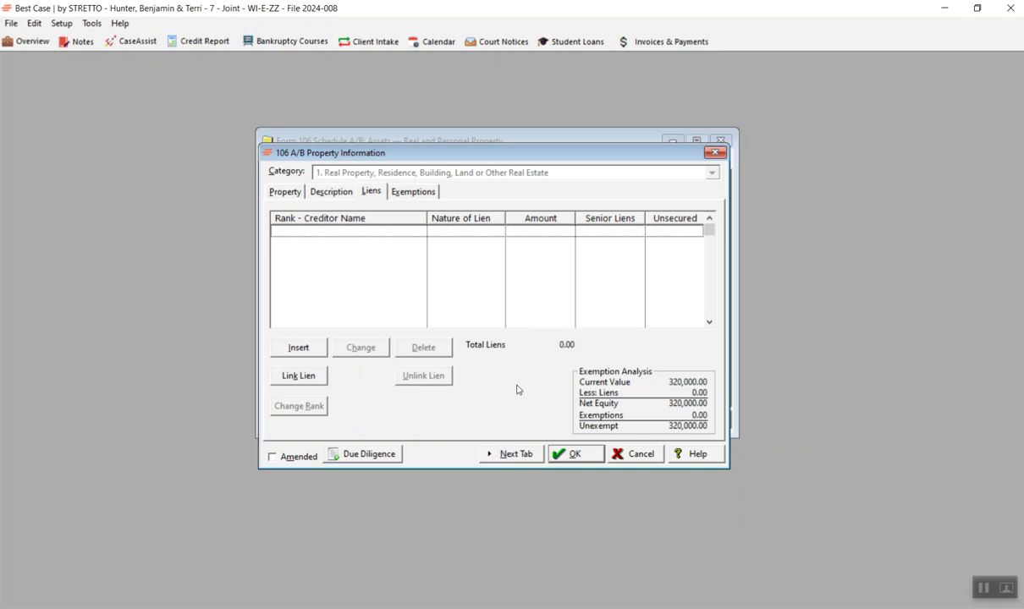
pyautogui.click(299, 348)
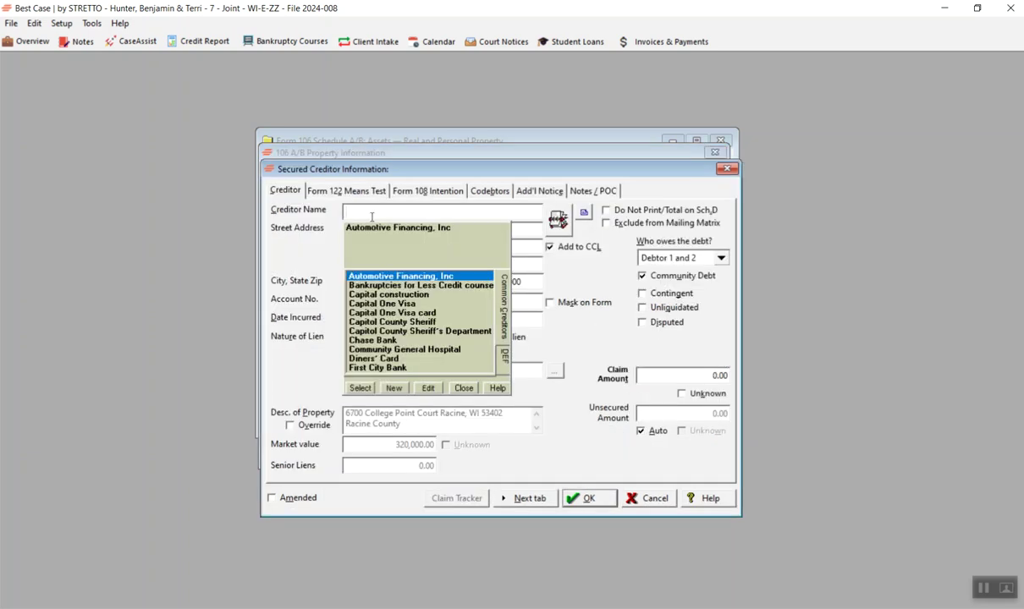
pyautogui.write('Tri')
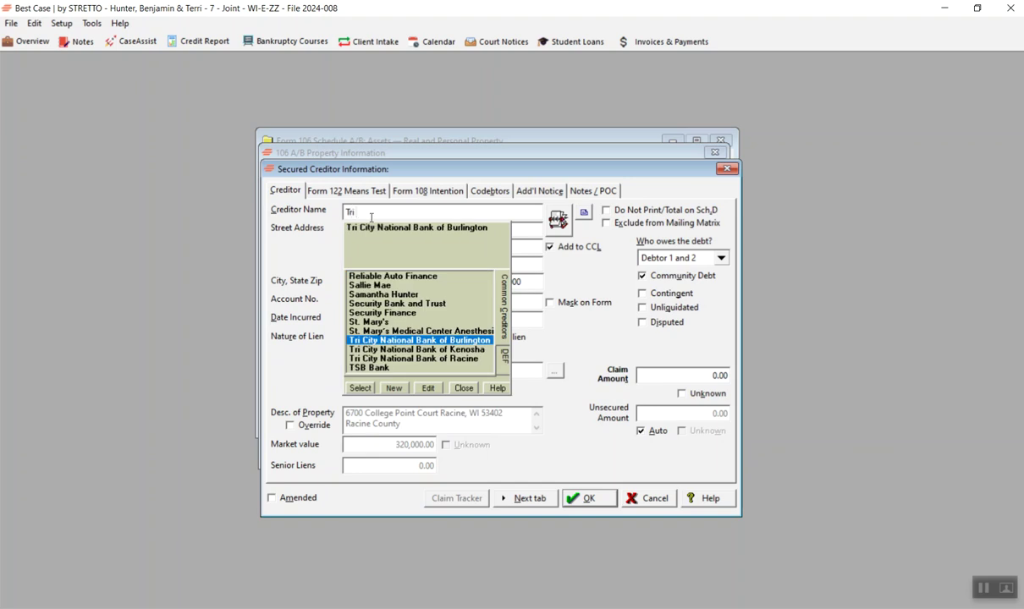
pyautogui.write(' City National Bank of Racine')
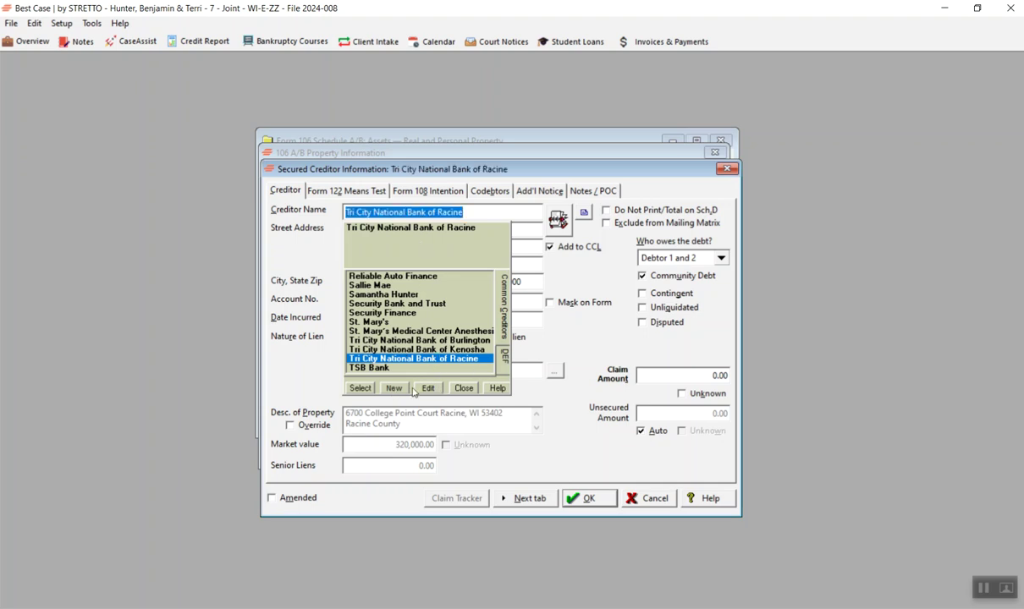
pyautogui.click(359, 388)
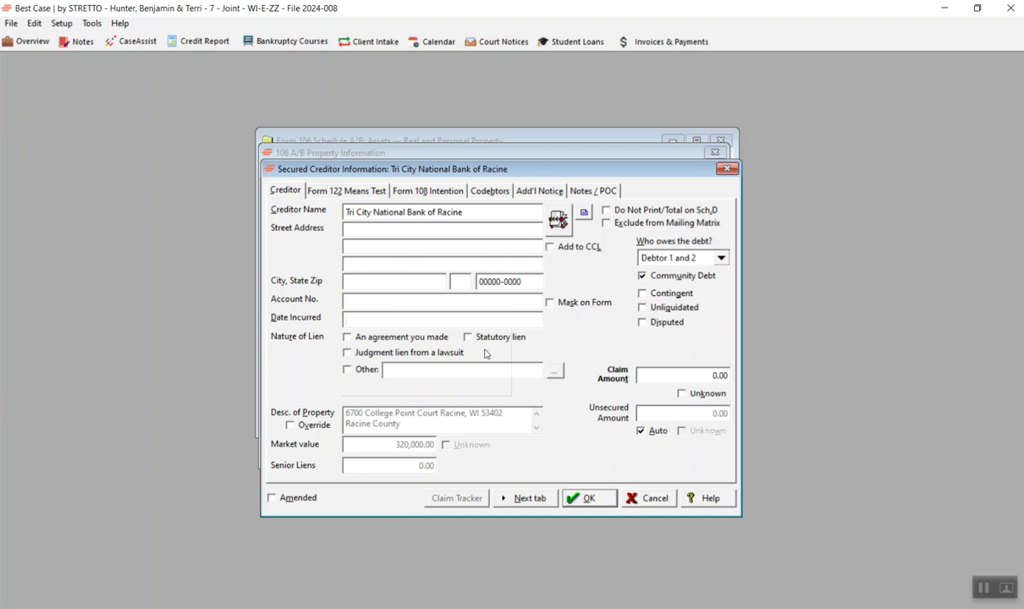
# Step: Set the lien's date incurred to 9/12/2011, its nature to Mortgage and the claim amount to 110,000
pyautogui.write('/12')
pyautogui.click(556, 373)
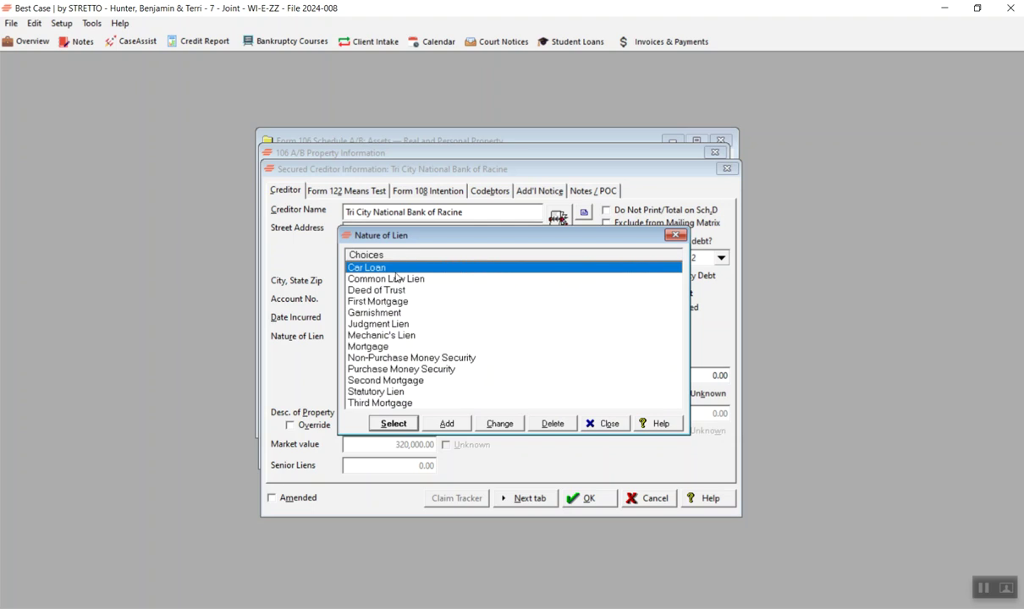
pyautogui.click(382, 348)
pyautogui.click(392, 422)
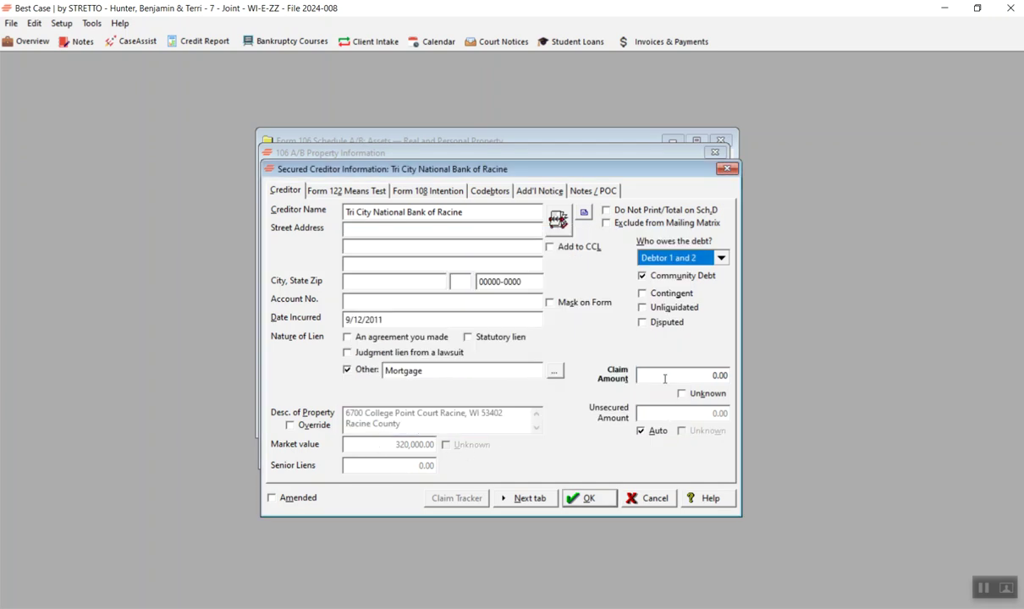
pyautogui.click(707, 377)
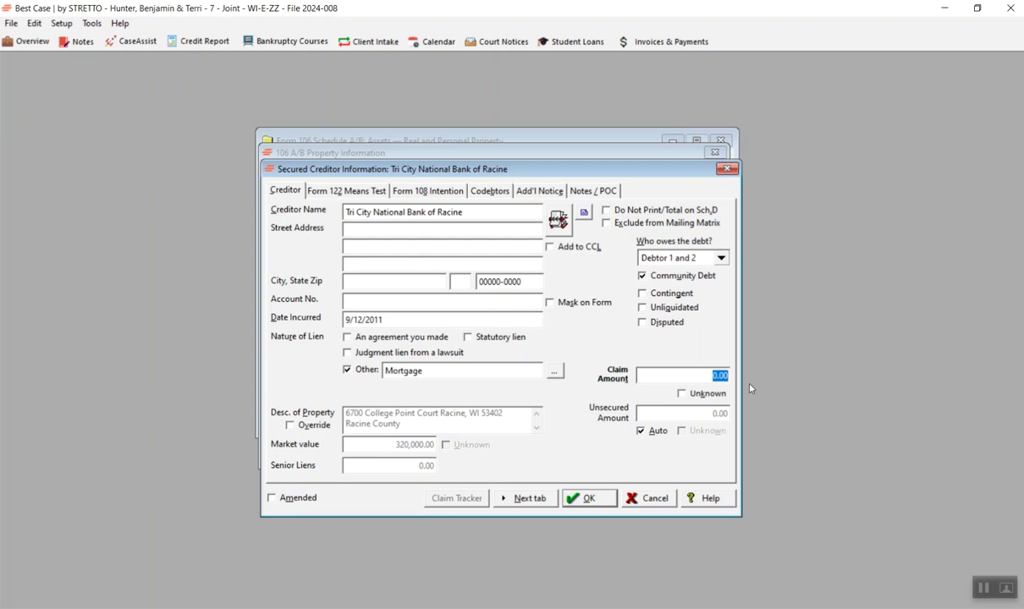
pyautogui.write('120000')
# Step: Calculate the mortgage's means test monthly payment with a term of 60 months and an interest rate of 6.5
pyautogui.click(534, 499)
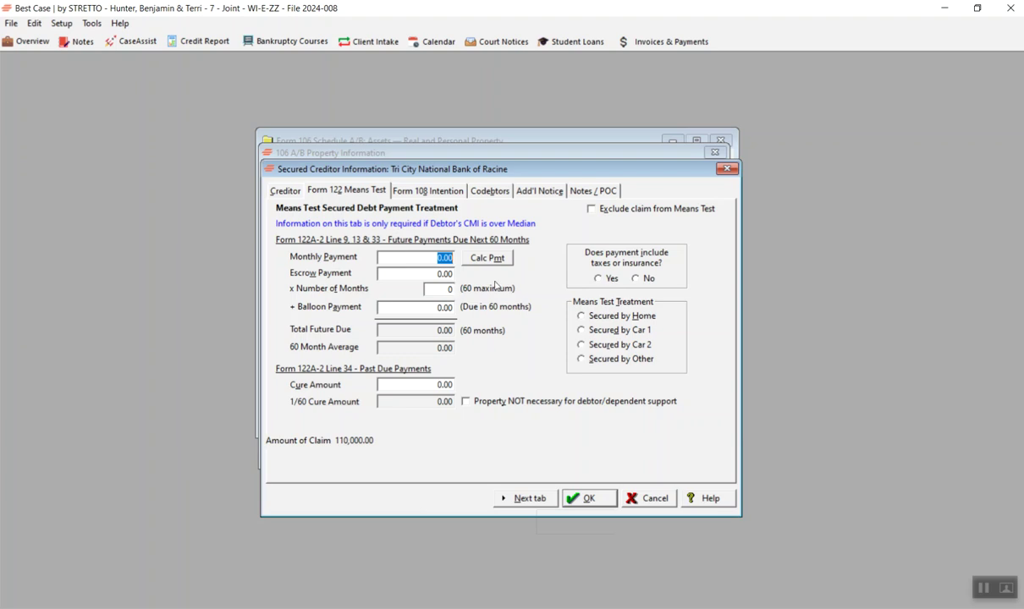
pyautogui.click(486, 259)
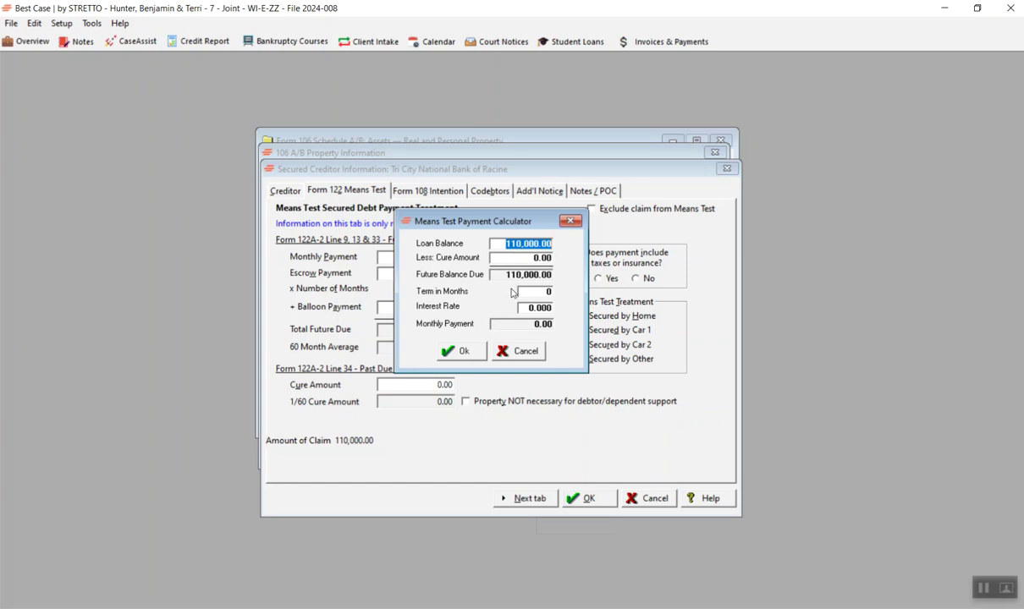
pyautogui.click(540, 291)
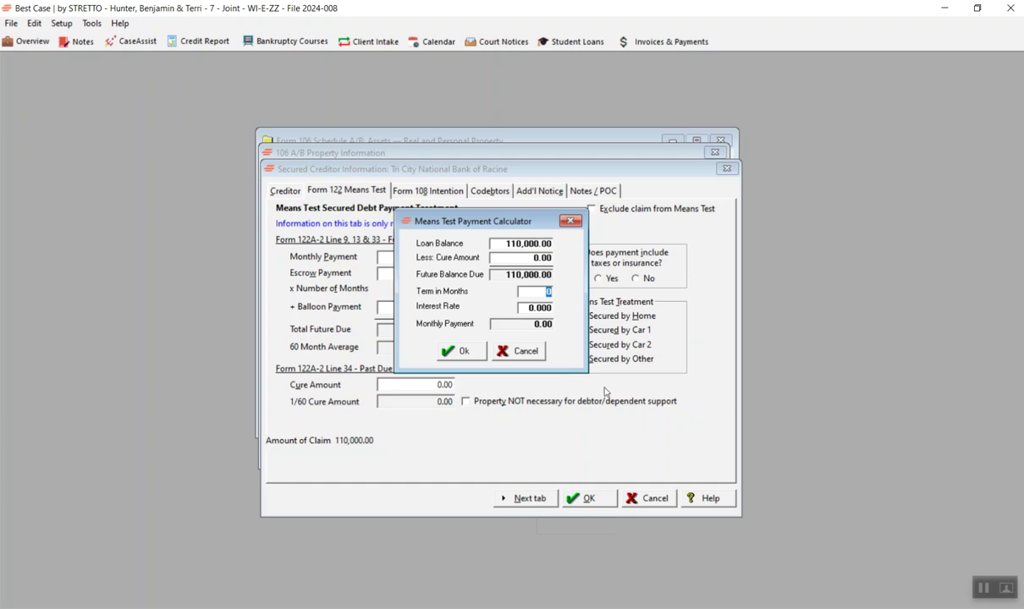
pyautogui.write('60')
pyautogui.click(534, 307)
pyautogui.write('6.5')
pyautogui.click(462, 360)
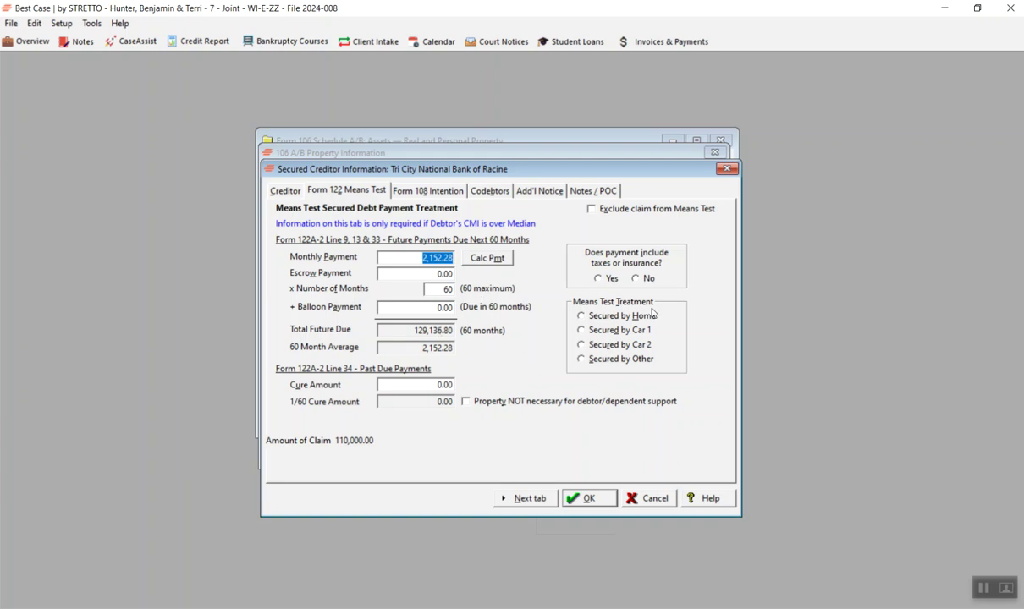
# Step: Mark the payment as including taxes or insurance, set the means test treatment to Secured by Home, and proceed to the Form 108 intention
pyautogui.click(598, 279)
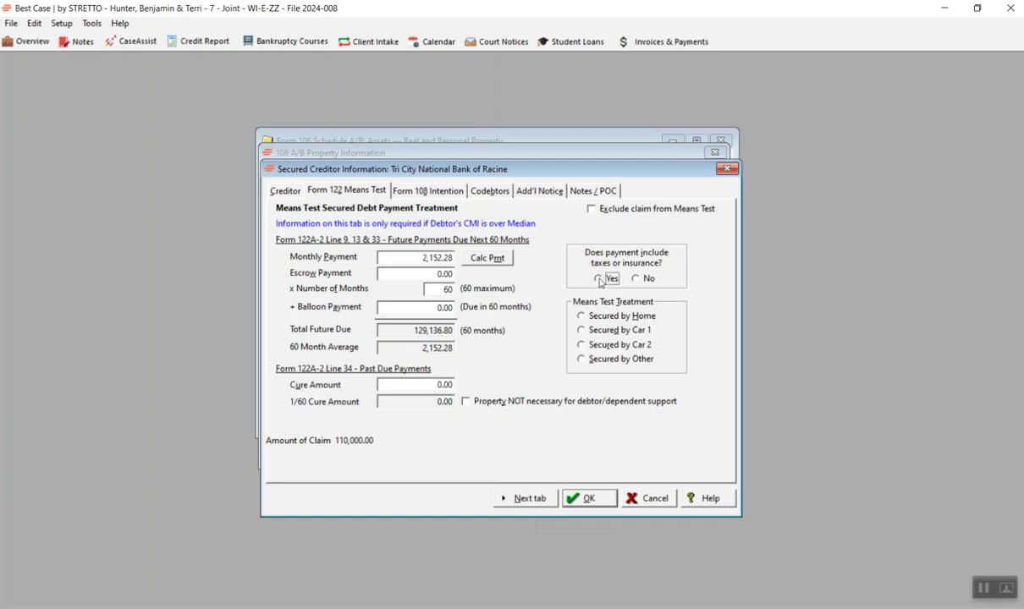
pyautogui.click(581, 317)
pyautogui.click(533, 499)
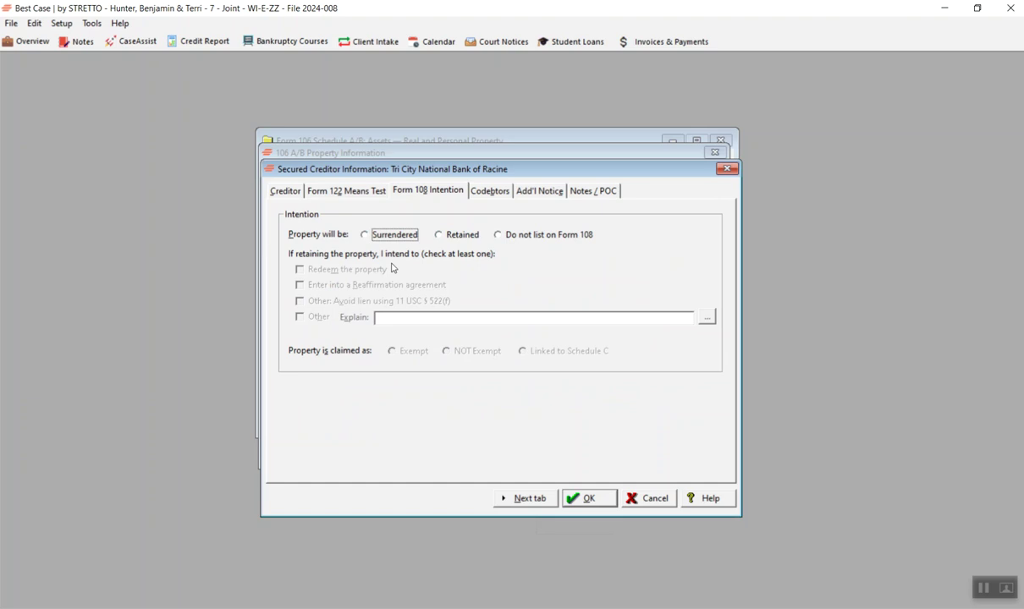
# Step: Set the Form 108 intention to Retained with a reaffirmation agreement, and the property claim to Linked to Schedule C
pyautogui.click(439, 235)
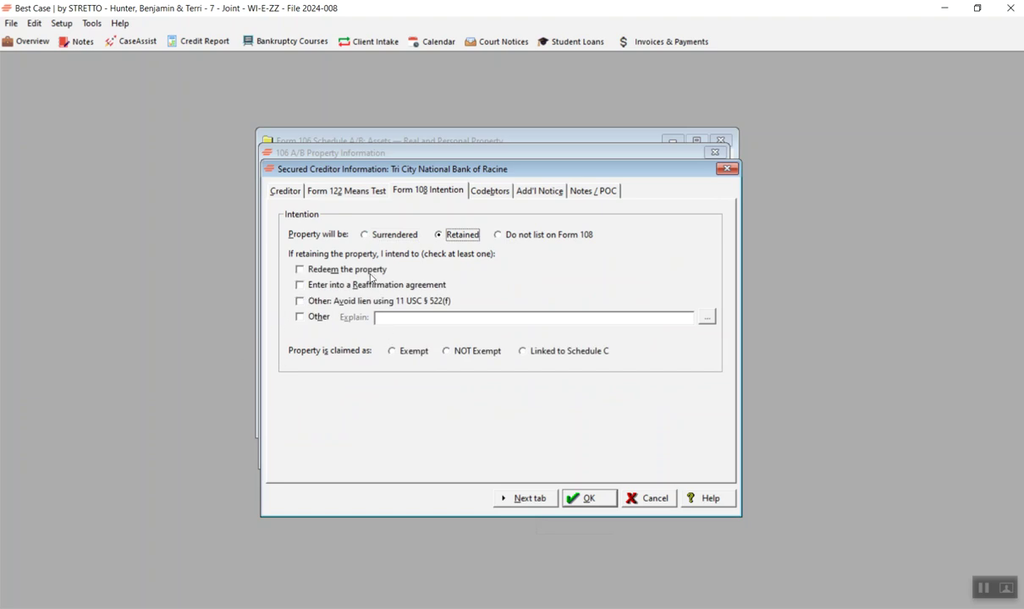
pyautogui.click(300, 286)
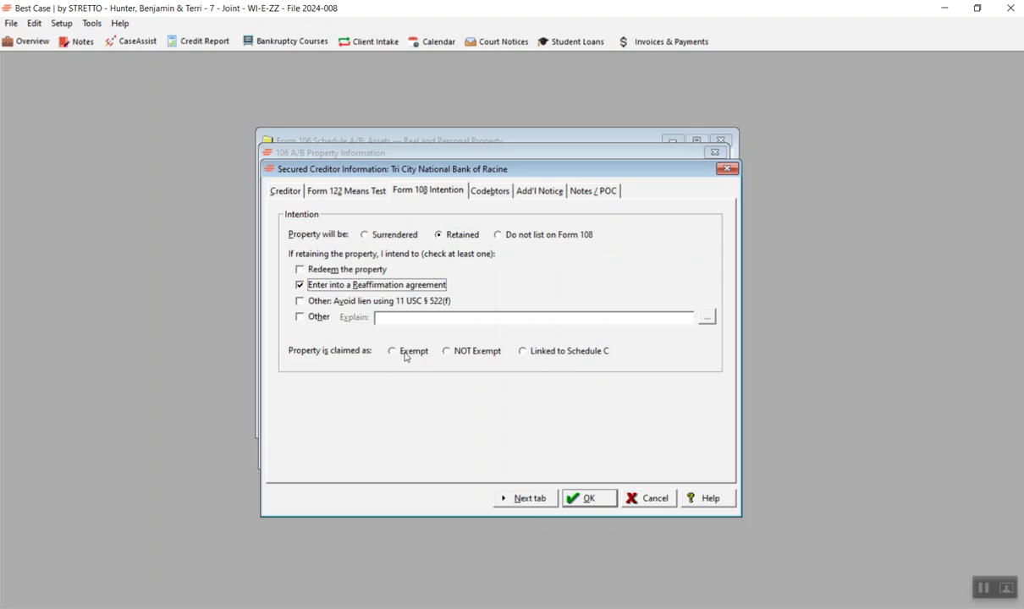
pyautogui.click(391, 352)
pyautogui.click(523, 352)
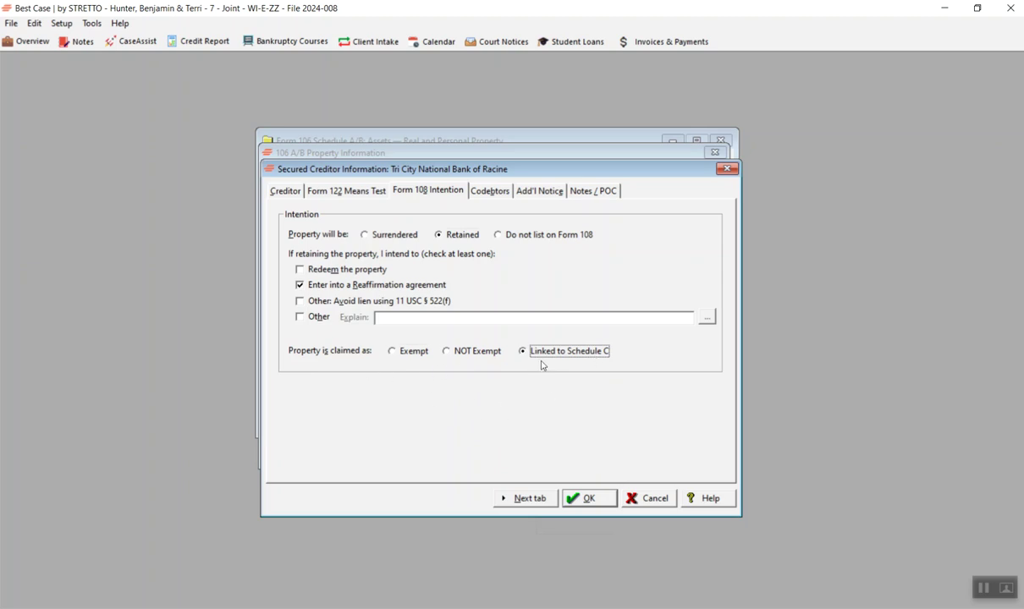
# Step: Leave the codebtor, additional notice and proof of claim sections empty, then save the lien and the property and close Schedule A/B
pyautogui.click(535, 499)
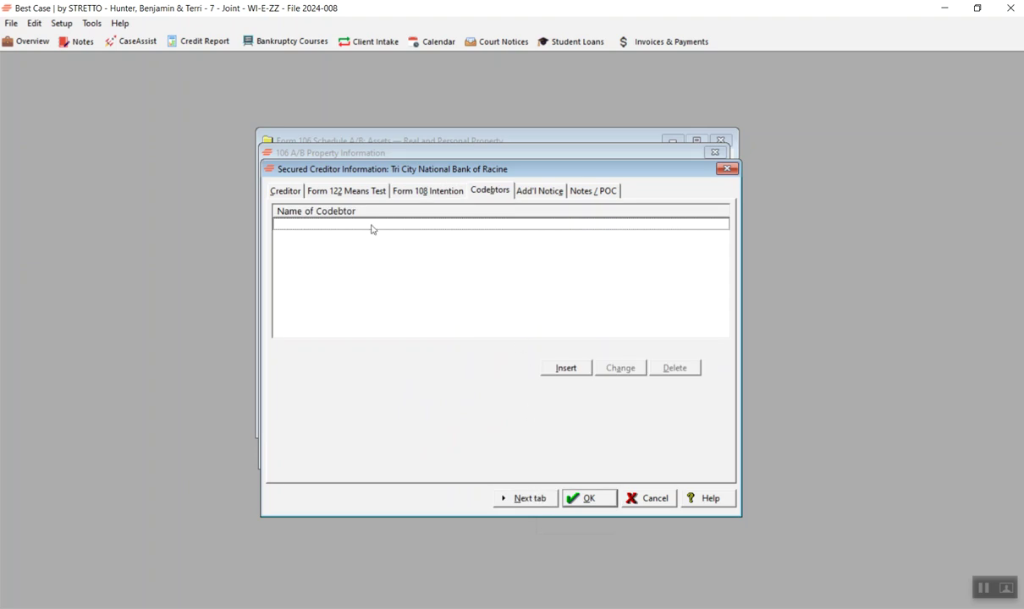
pyautogui.click(545, 500)
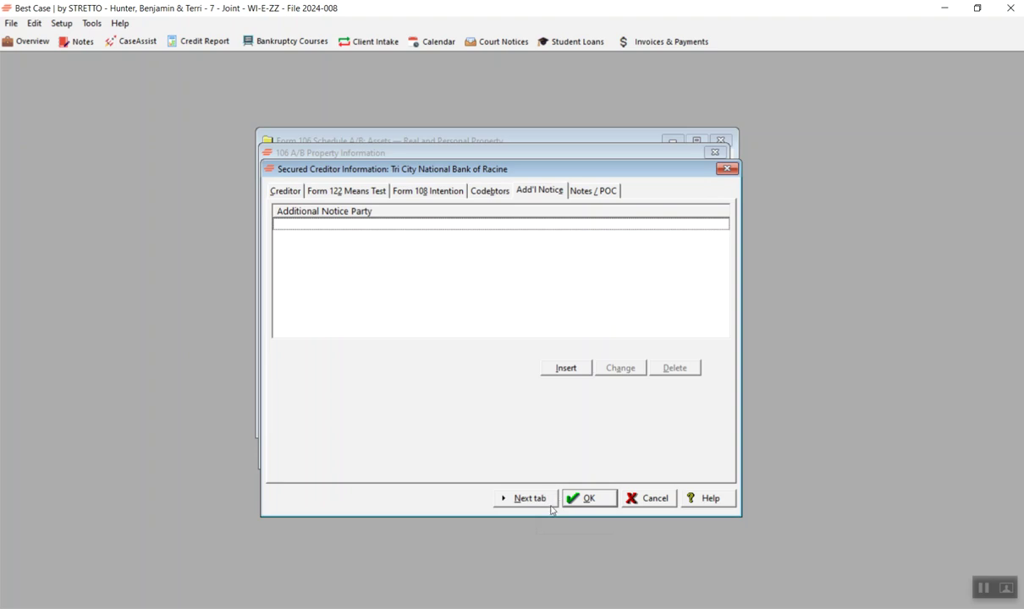
pyautogui.click(542, 500)
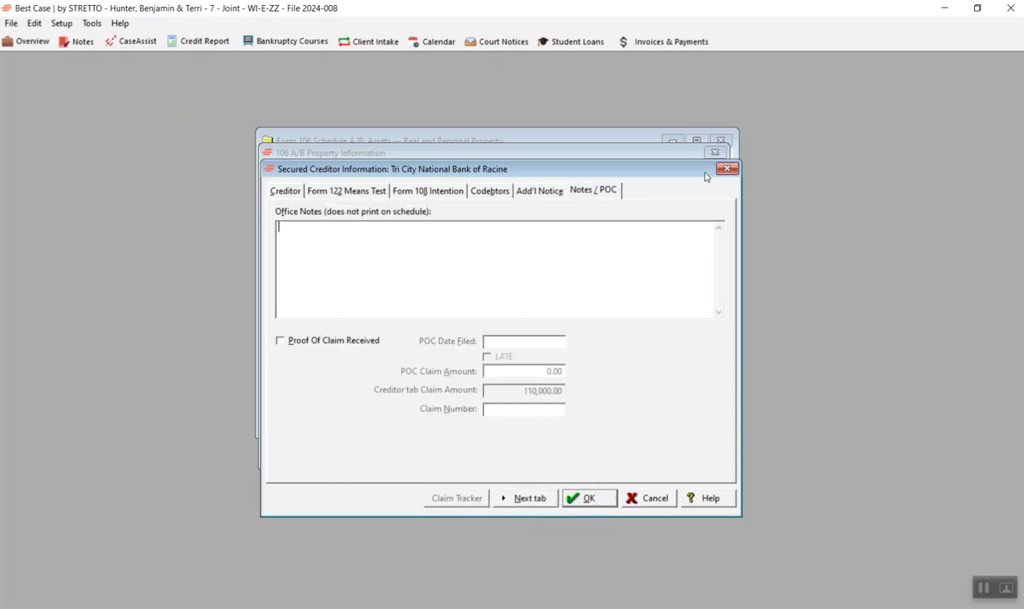
pyautogui.click(584, 499)
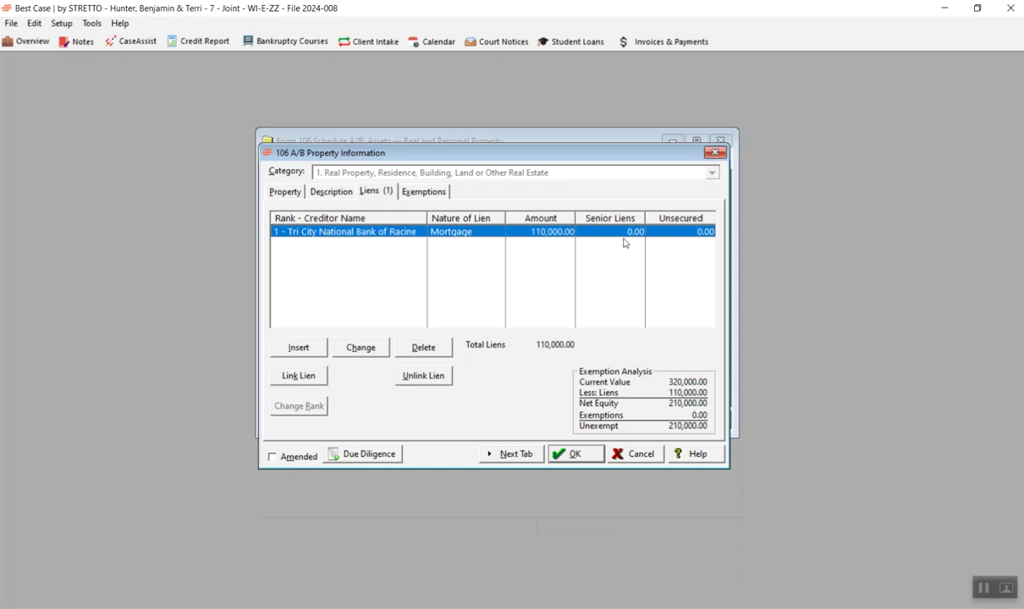
pyautogui.click(578, 455)
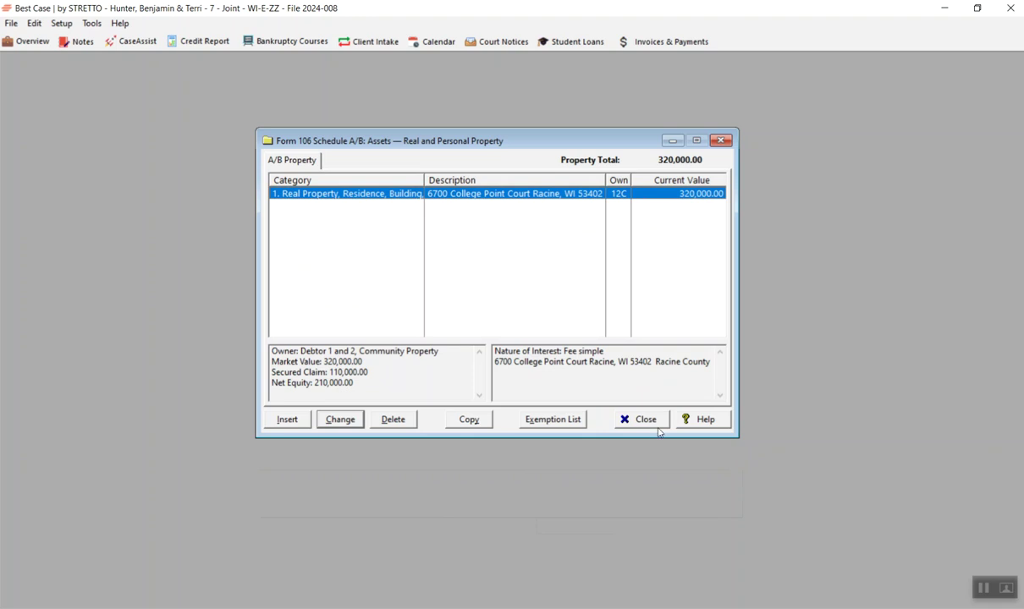
pyautogui.click(626, 413)
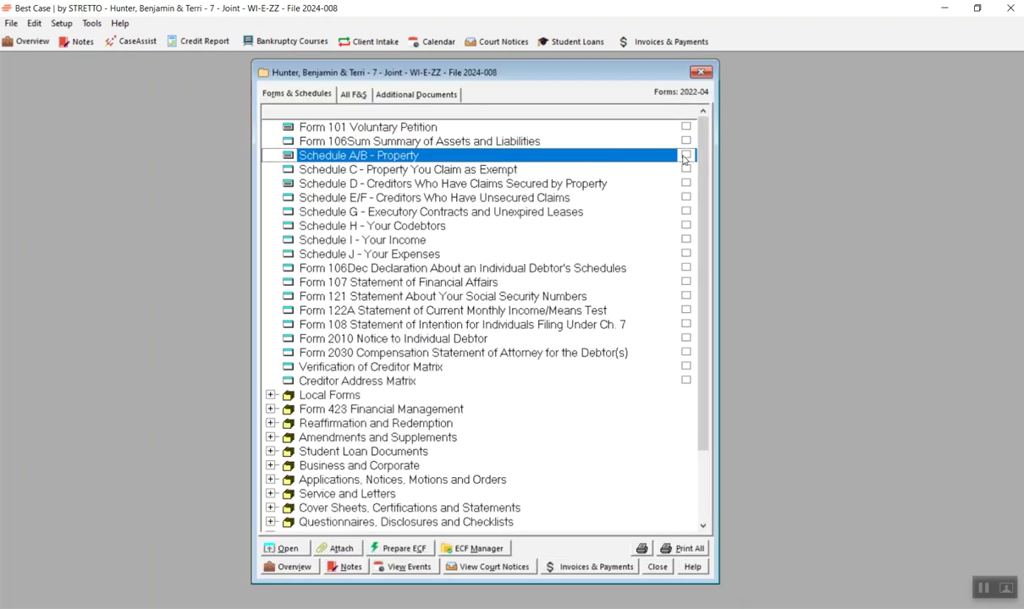
# Step: Preview the printed Schedule A/B, examining the home's entry on the first page and the sections on the last page
pyautogui.click(642, 550)
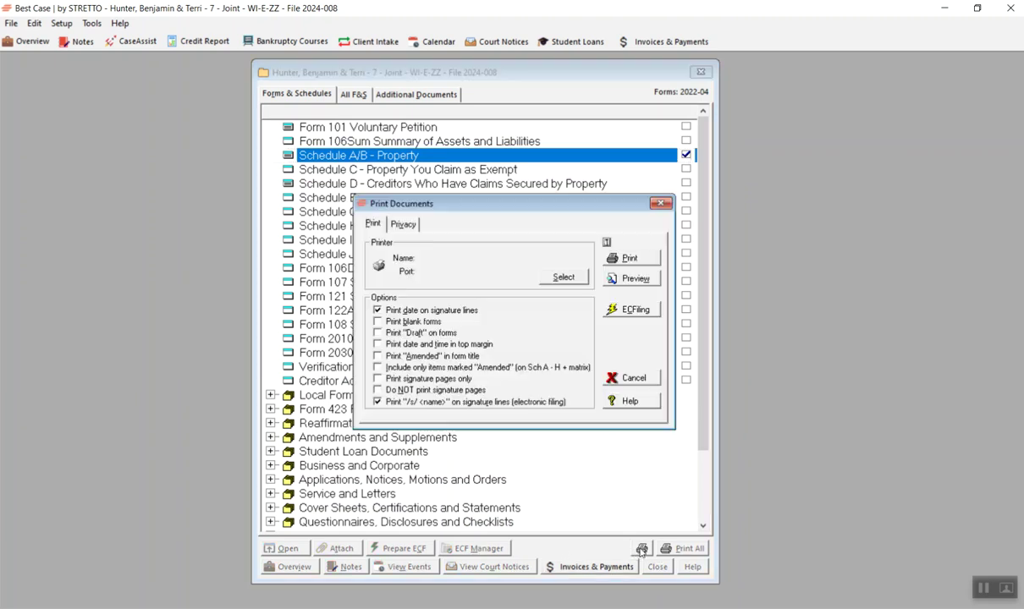
pyautogui.click(626, 282)
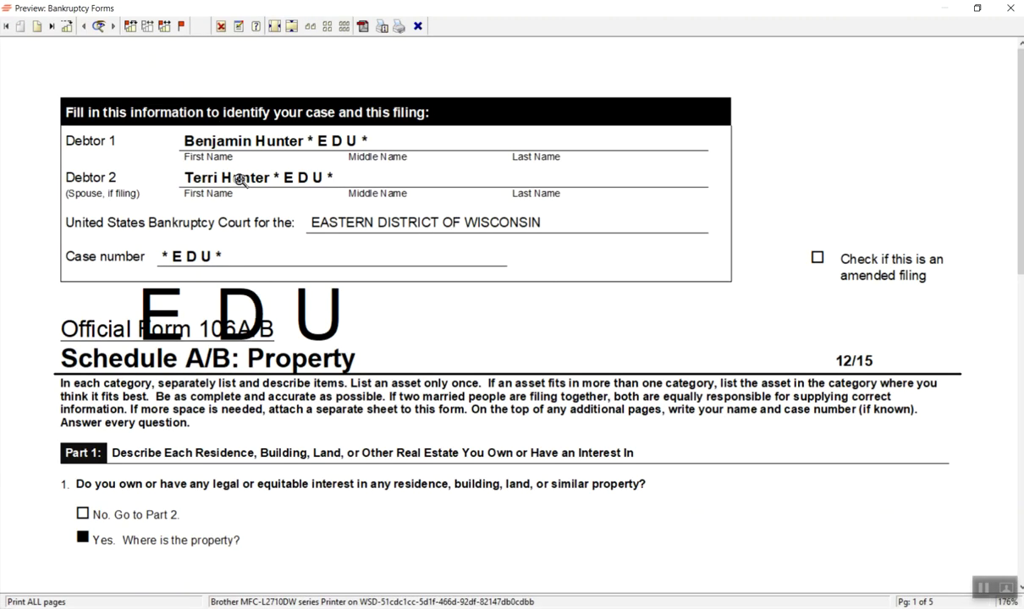
pyautogui.scroll(-3, 415, 296)
pyautogui.scroll(-6, 414, 297)
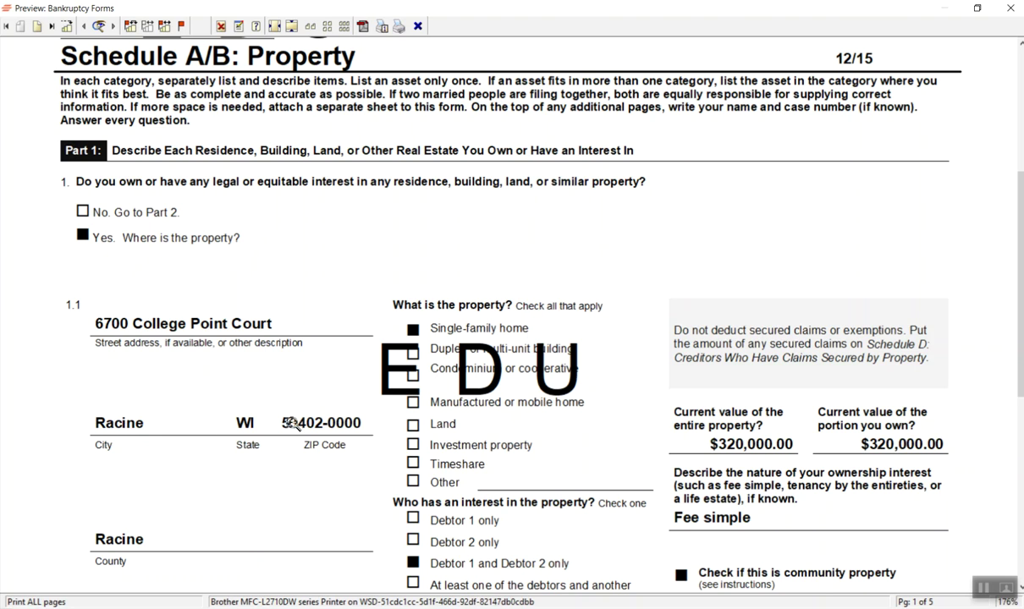
pyautogui.scroll(-2, 310, 373)
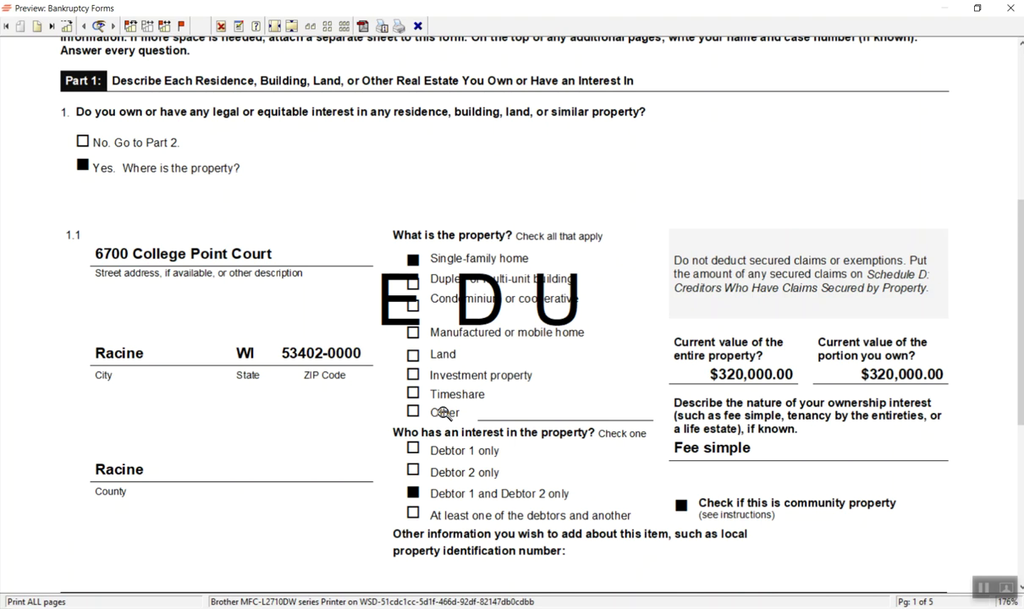
pyautogui.scroll(-5, 445, 412)
pyautogui.scroll(-2, 445, 412)
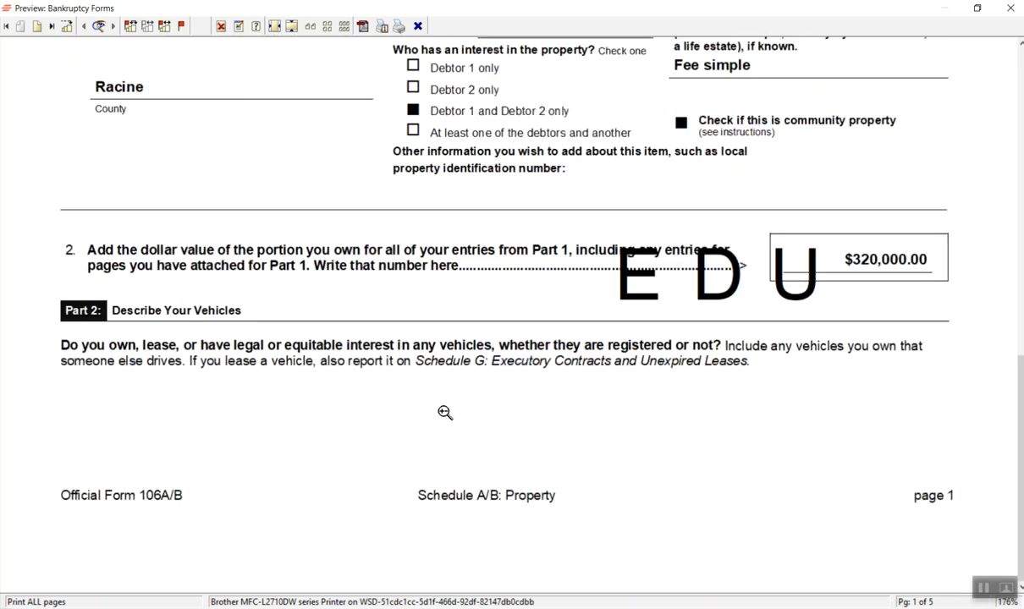
pyautogui.click(52, 27)
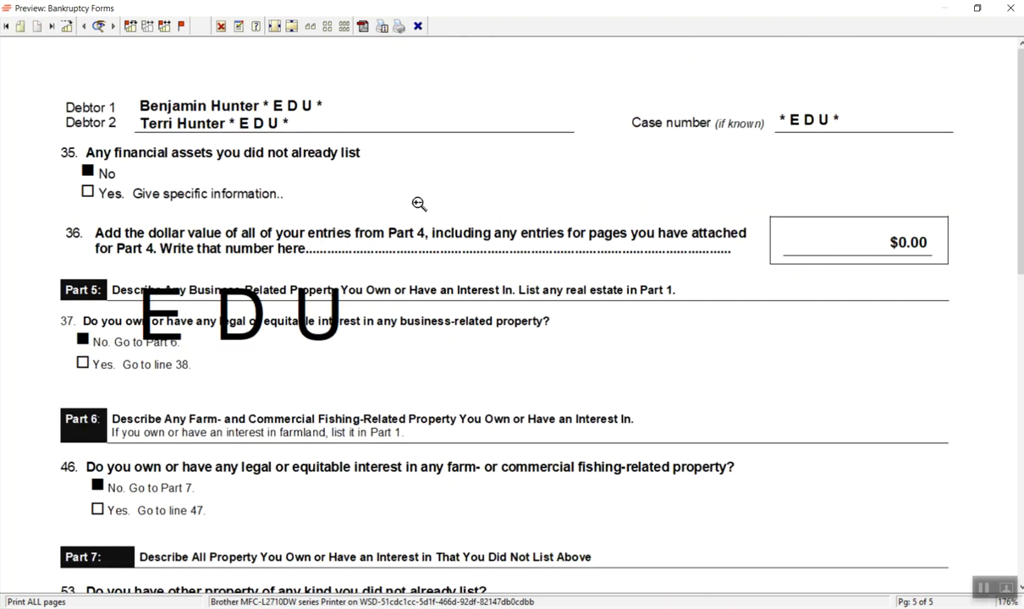
pyautogui.scroll(-10, 635, 404)
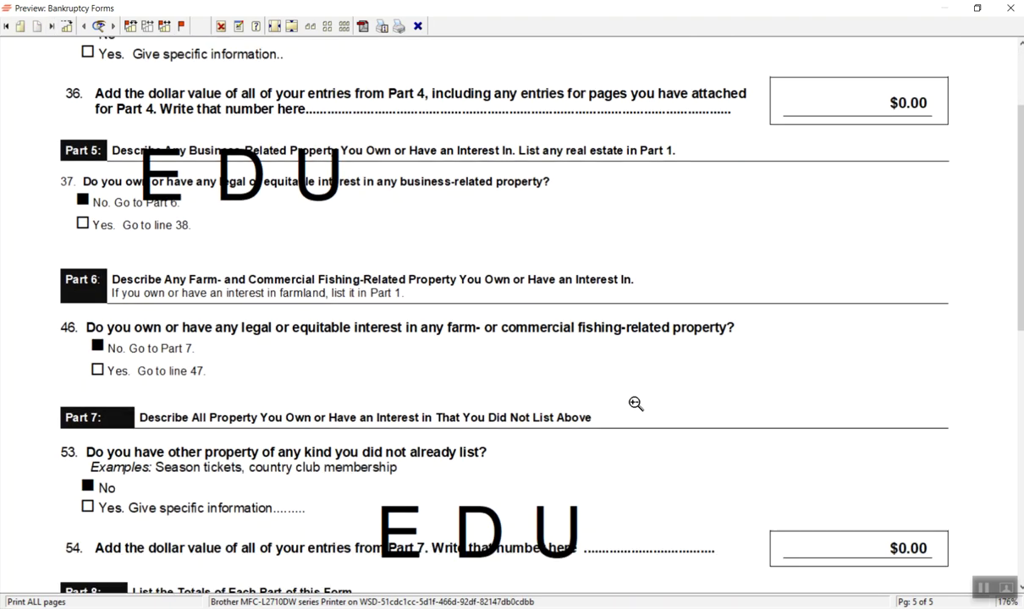
pyautogui.scroll(-5, 635, 389)
pyautogui.scroll(5, 635, 386)
pyautogui.scroll(7, 635, 382)
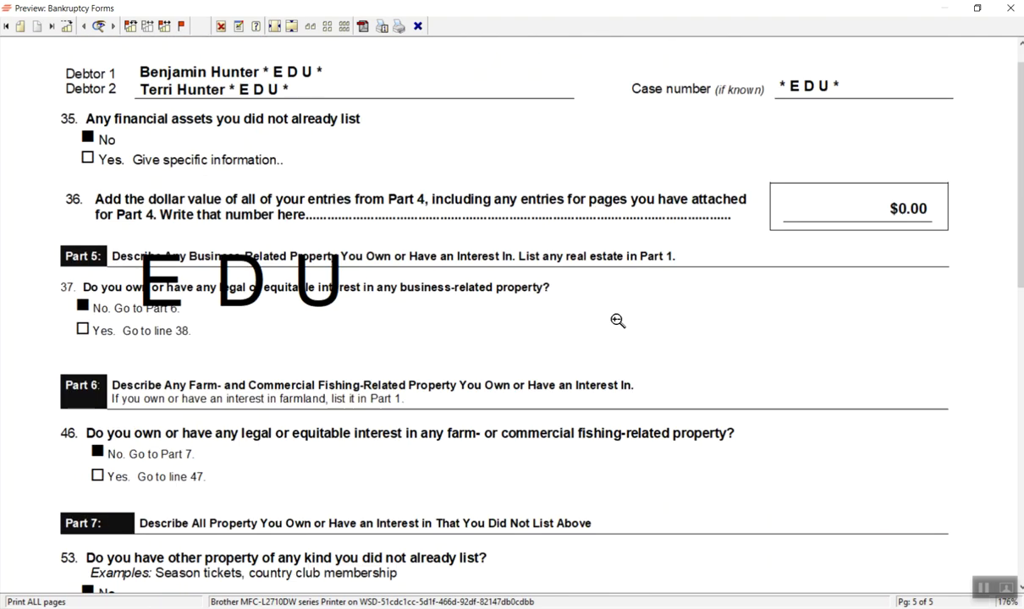
pyautogui.click(1009, 11)
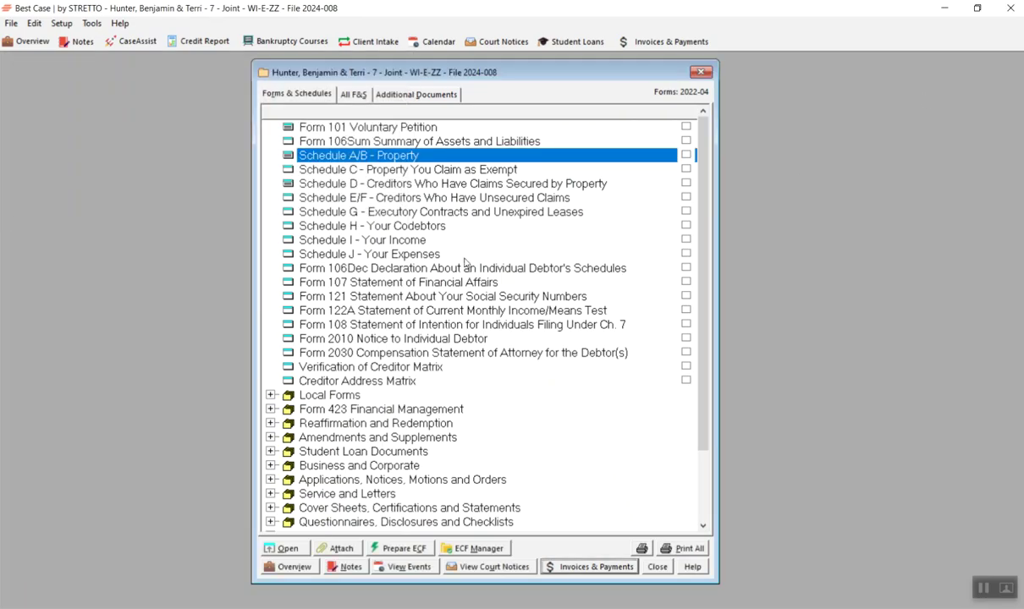
pyautogui.doubleClick(467, 170)
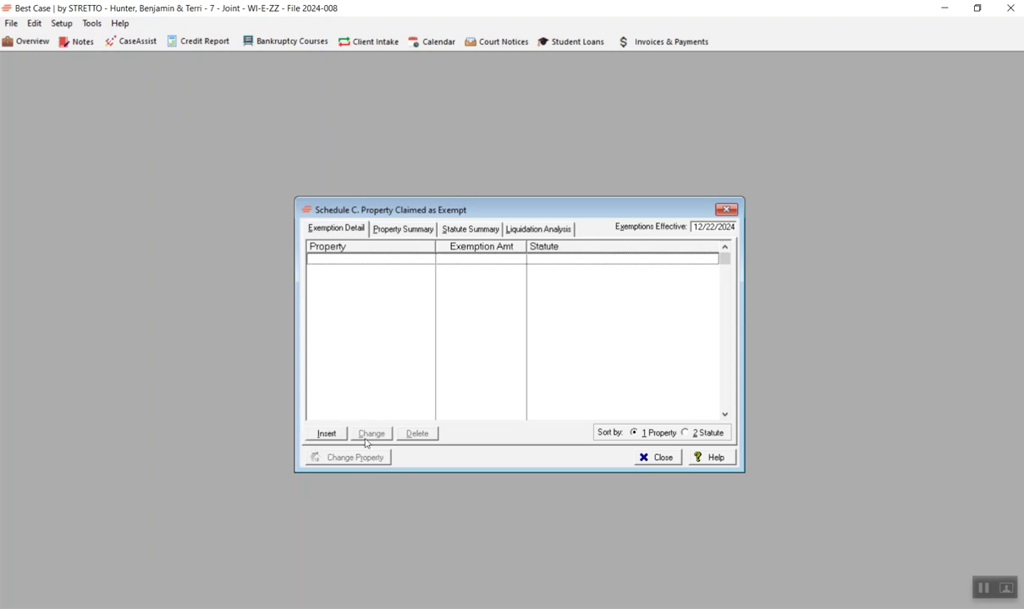
pyautogui.click(327, 433)
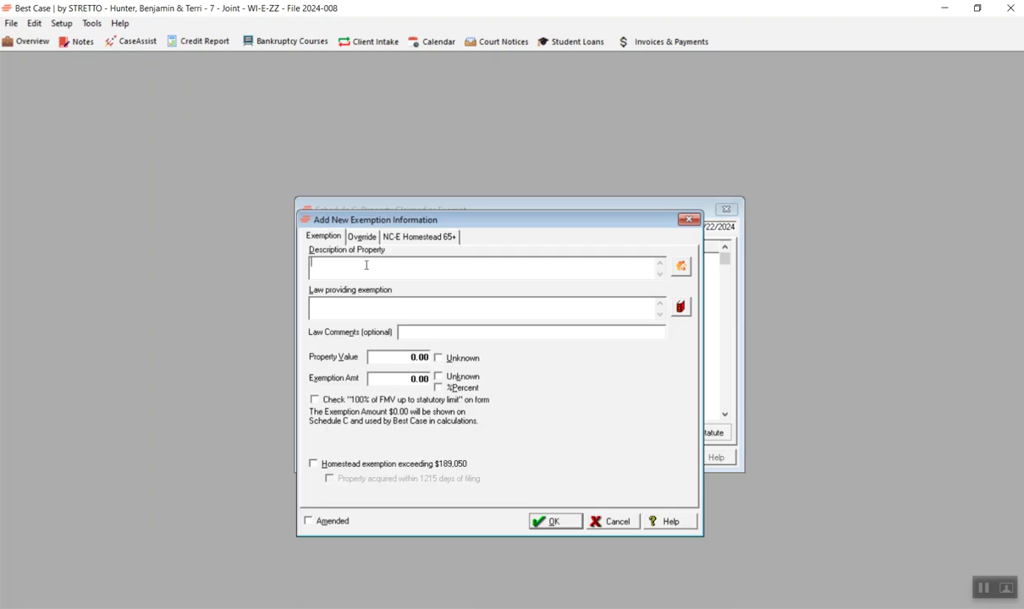
pyautogui.click(613, 521)
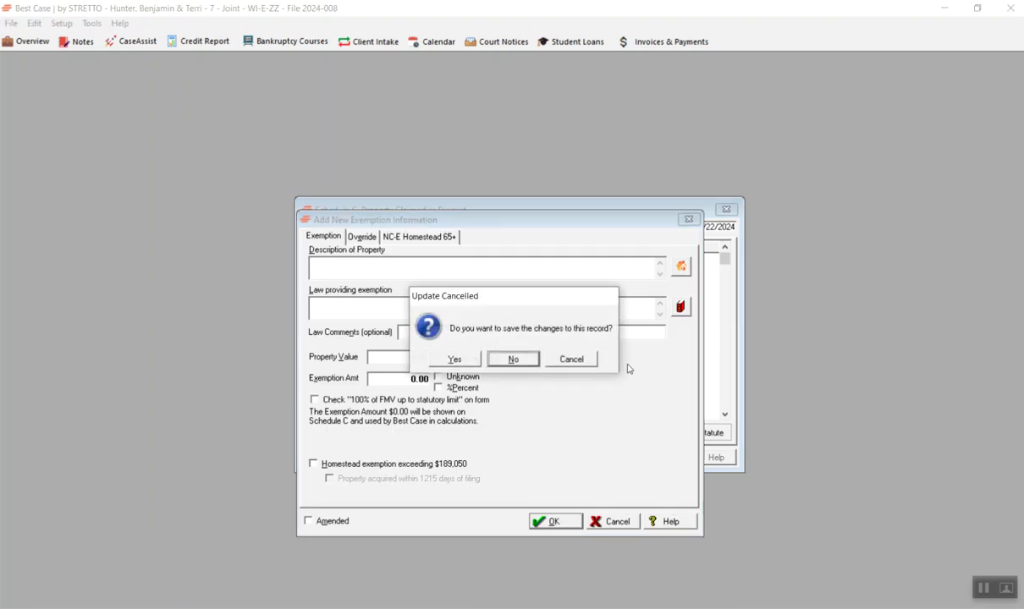
pyautogui.click(513, 358)
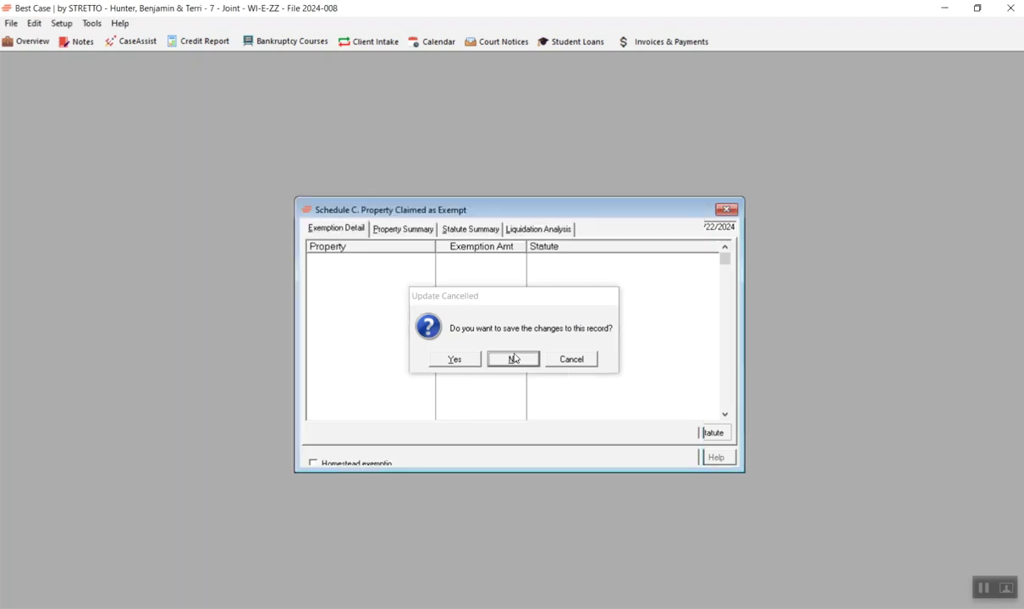
pyautogui.click(726, 209)
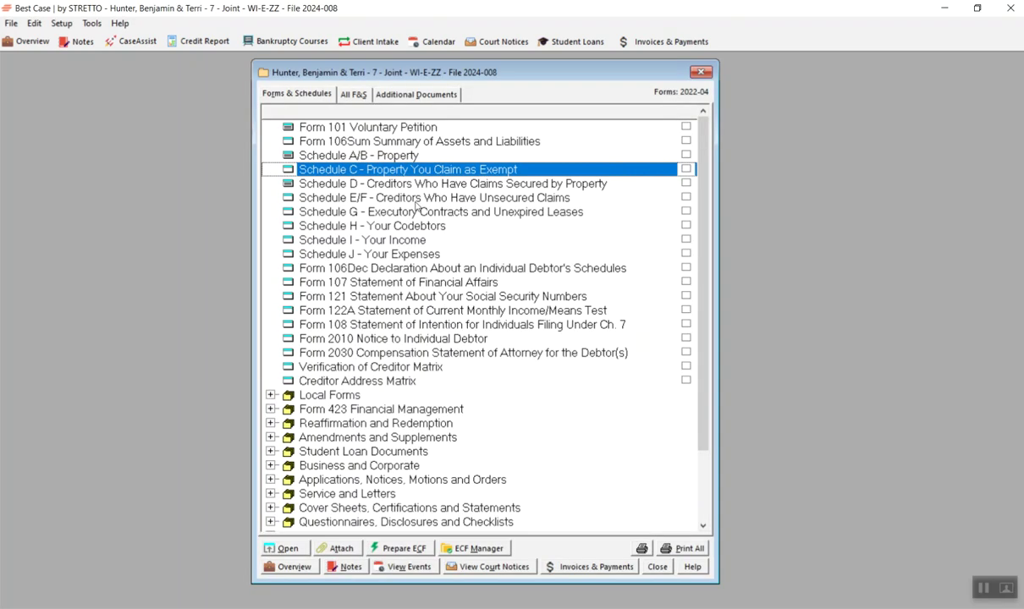
# Step: Review the Tri City National Bank of Racine secured claim in Schedule D, including its creditor details
pyautogui.doubleClick(415, 184)
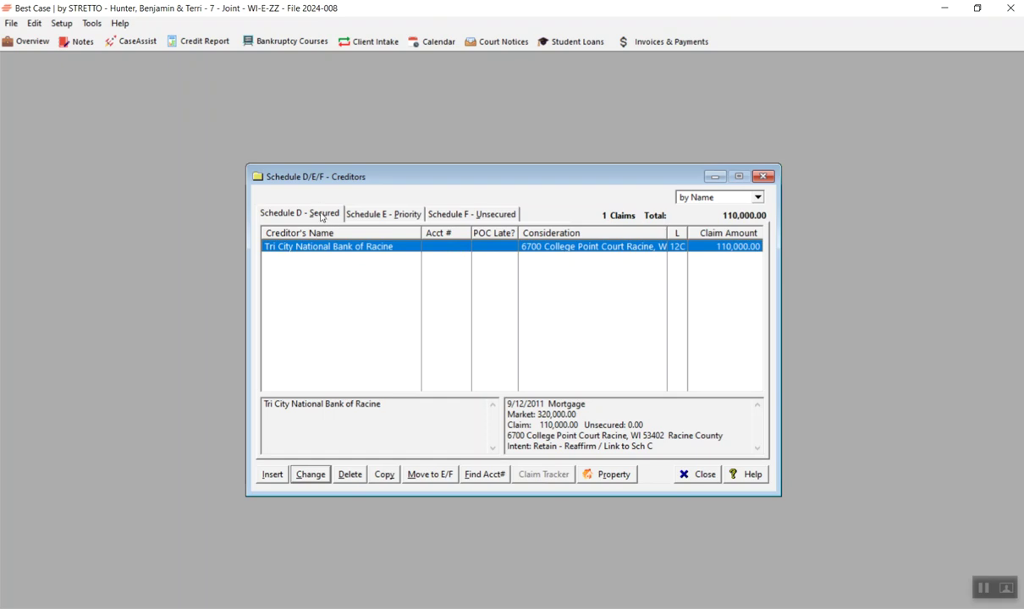
pyautogui.doubleClick(373, 251)
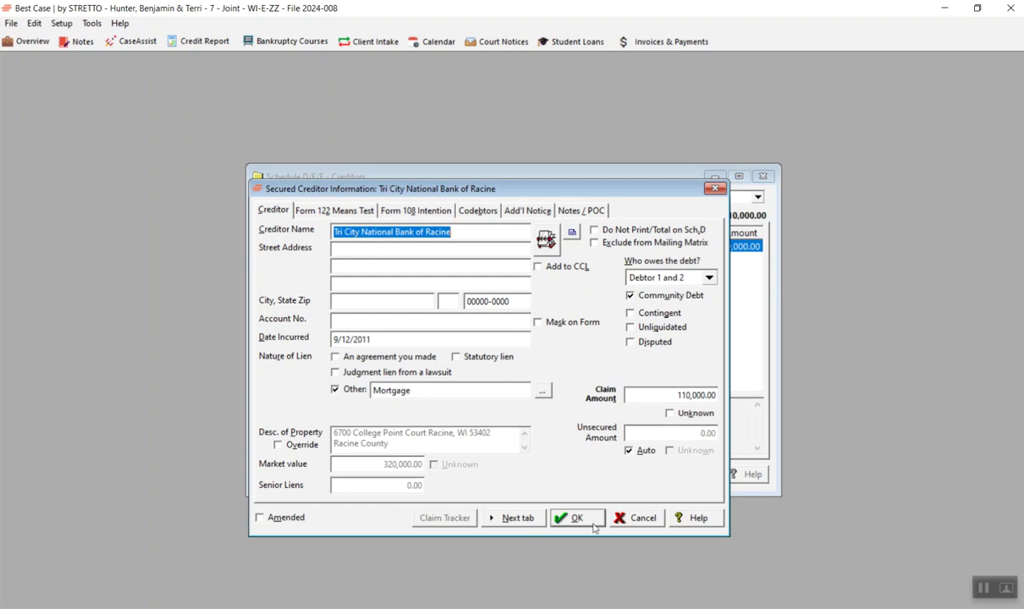
pyautogui.click(566, 519)
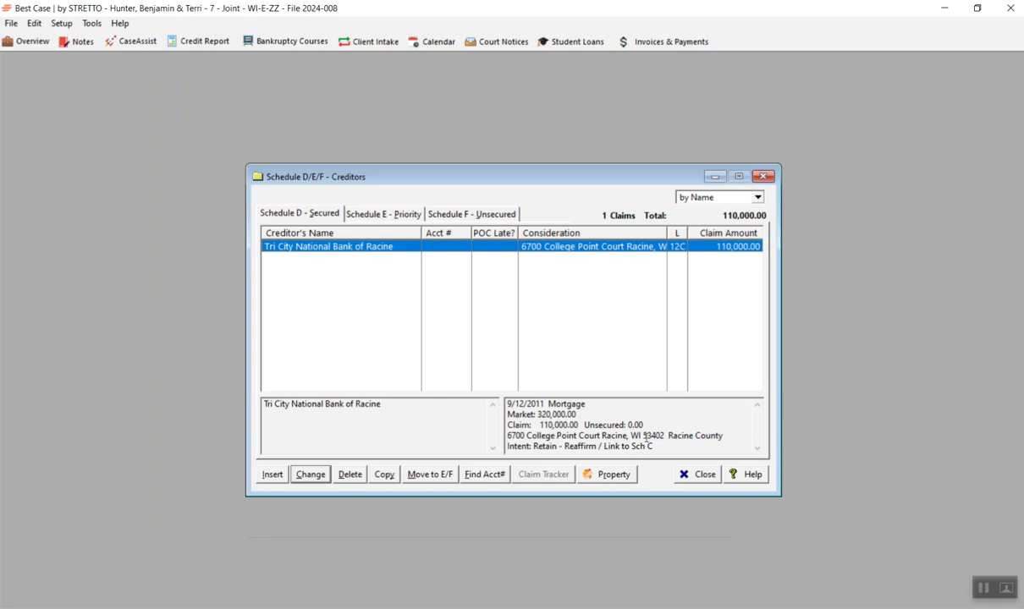
pyautogui.click(690, 477)
# Step: Add the Wis. Stat. § 815.20 Homestead exemption to the home in Schedule A/B and save the property
pyautogui.doubleClick(357, 155)
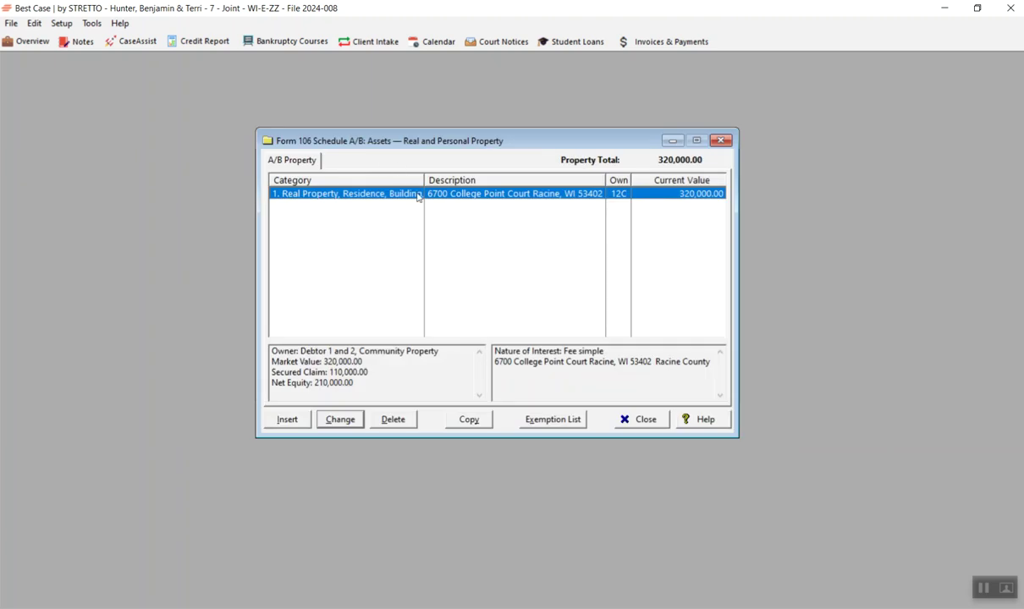
pyautogui.doubleClick(418, 194)
pyautogui.click(405, 195)
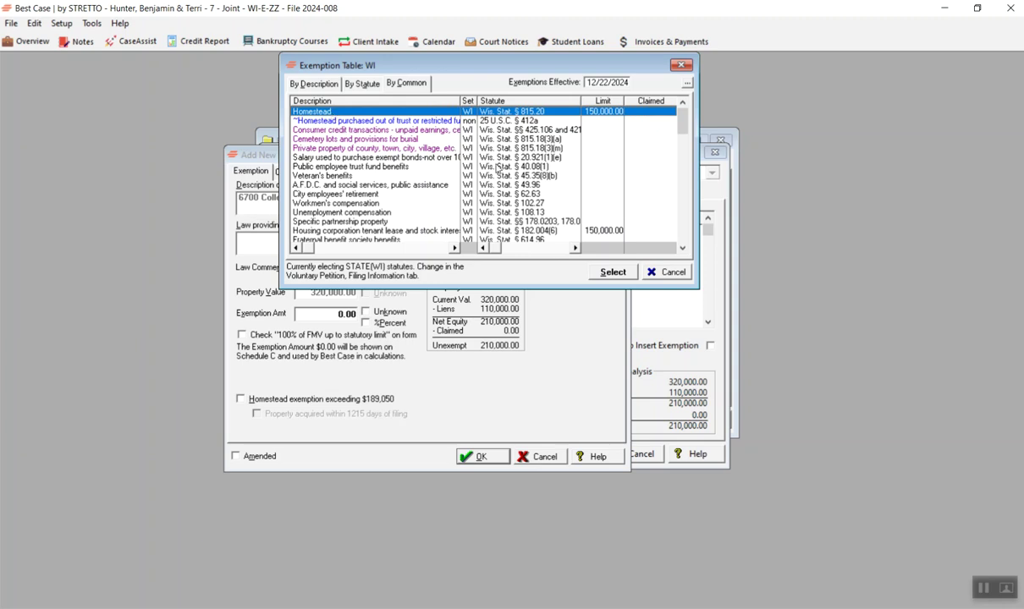
pyautogui.press('Return')
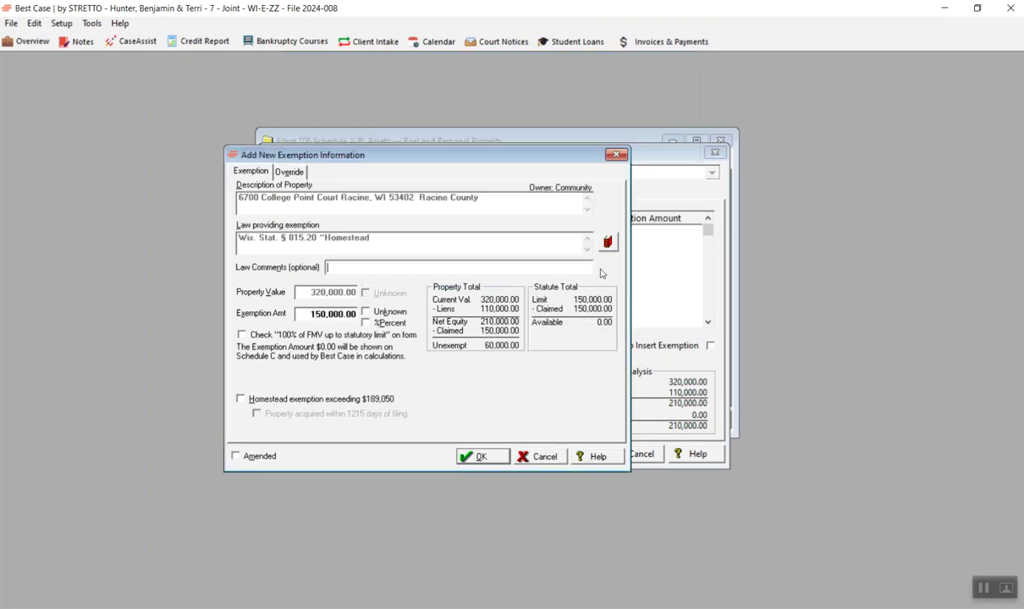
pyautogui.click(477, 459)
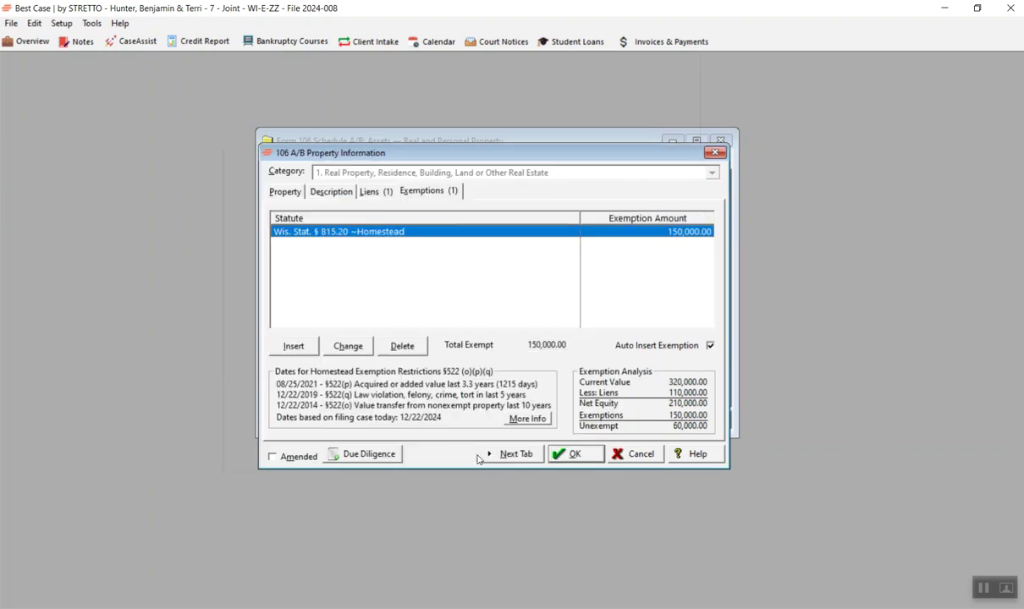
pyautogui.click(575, 454)
pyautogui.click(624, 420)
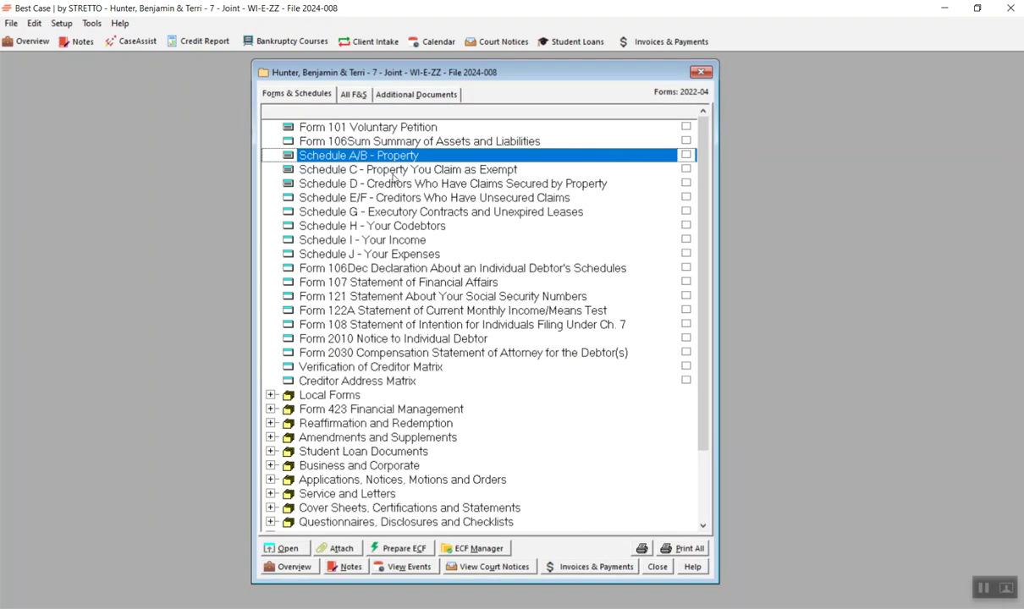
# Step: Check the home's exemption entry in Schedule C
pyautogui.doubleClick(377, 170)
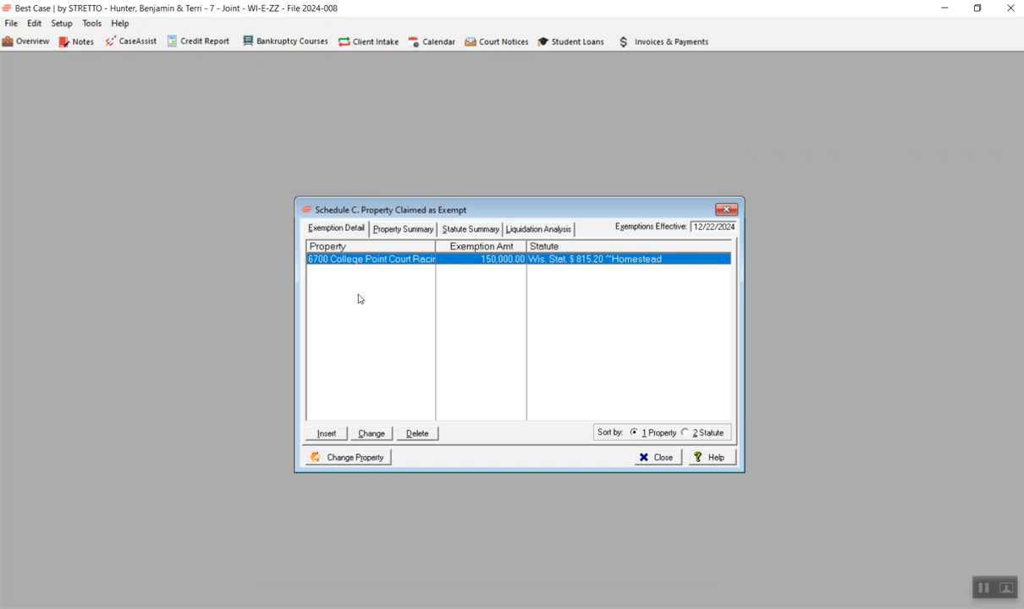
pyautogui.click(667, 463)
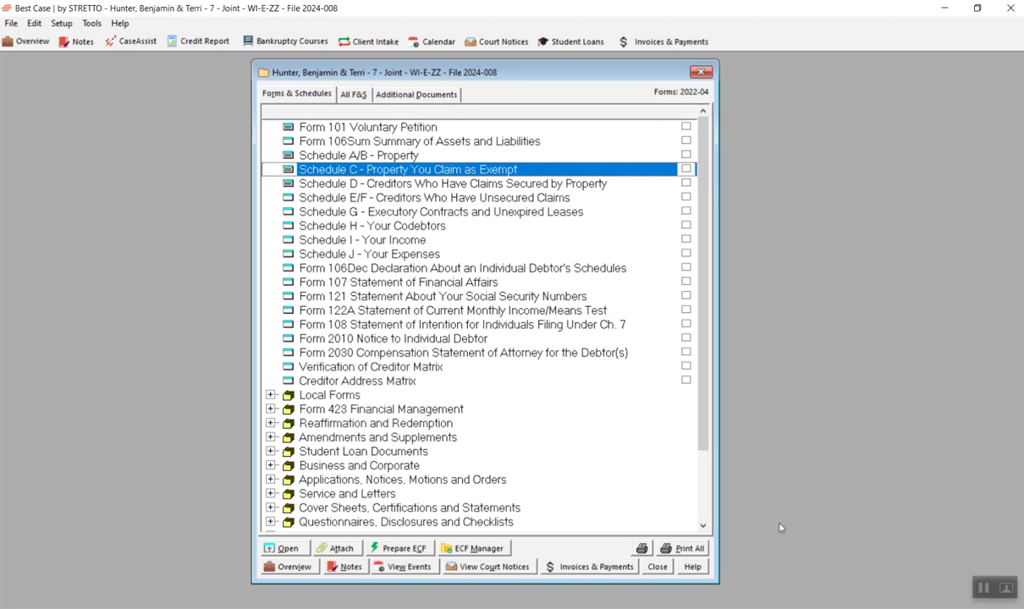
pyautogui.click(328, 154)
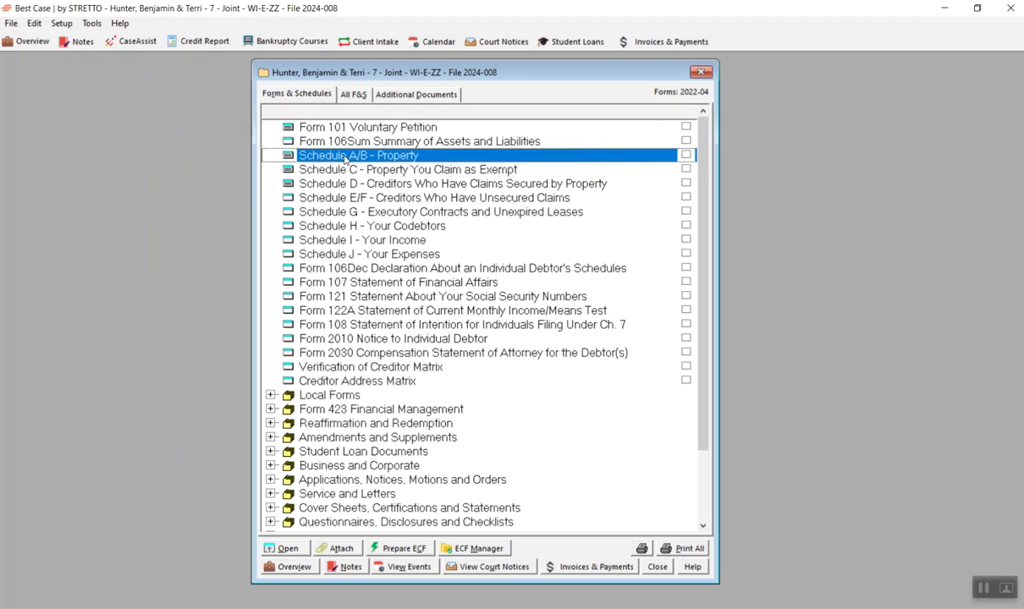
pyautogui.click(984, 589)
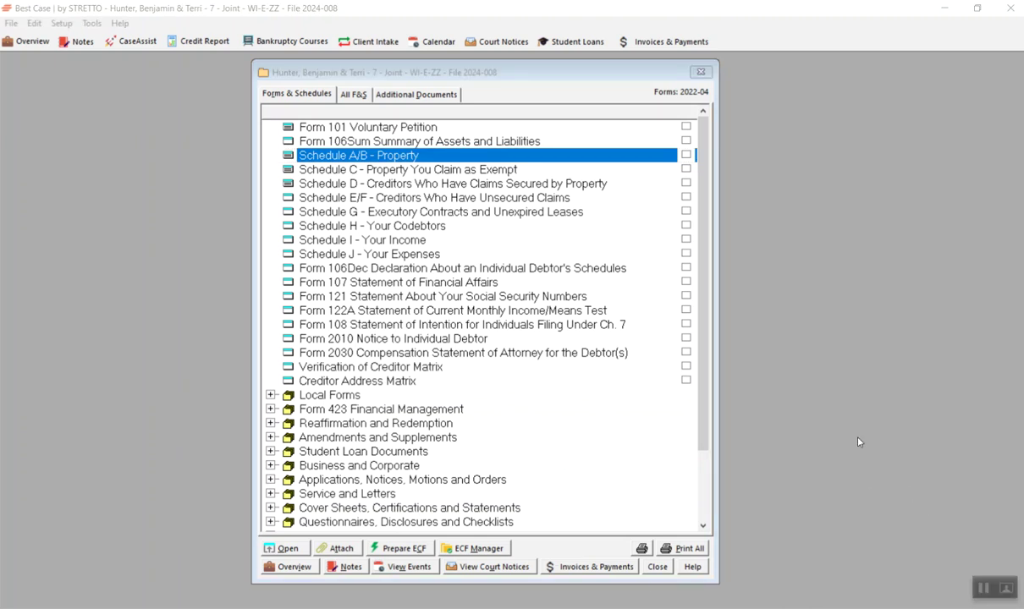